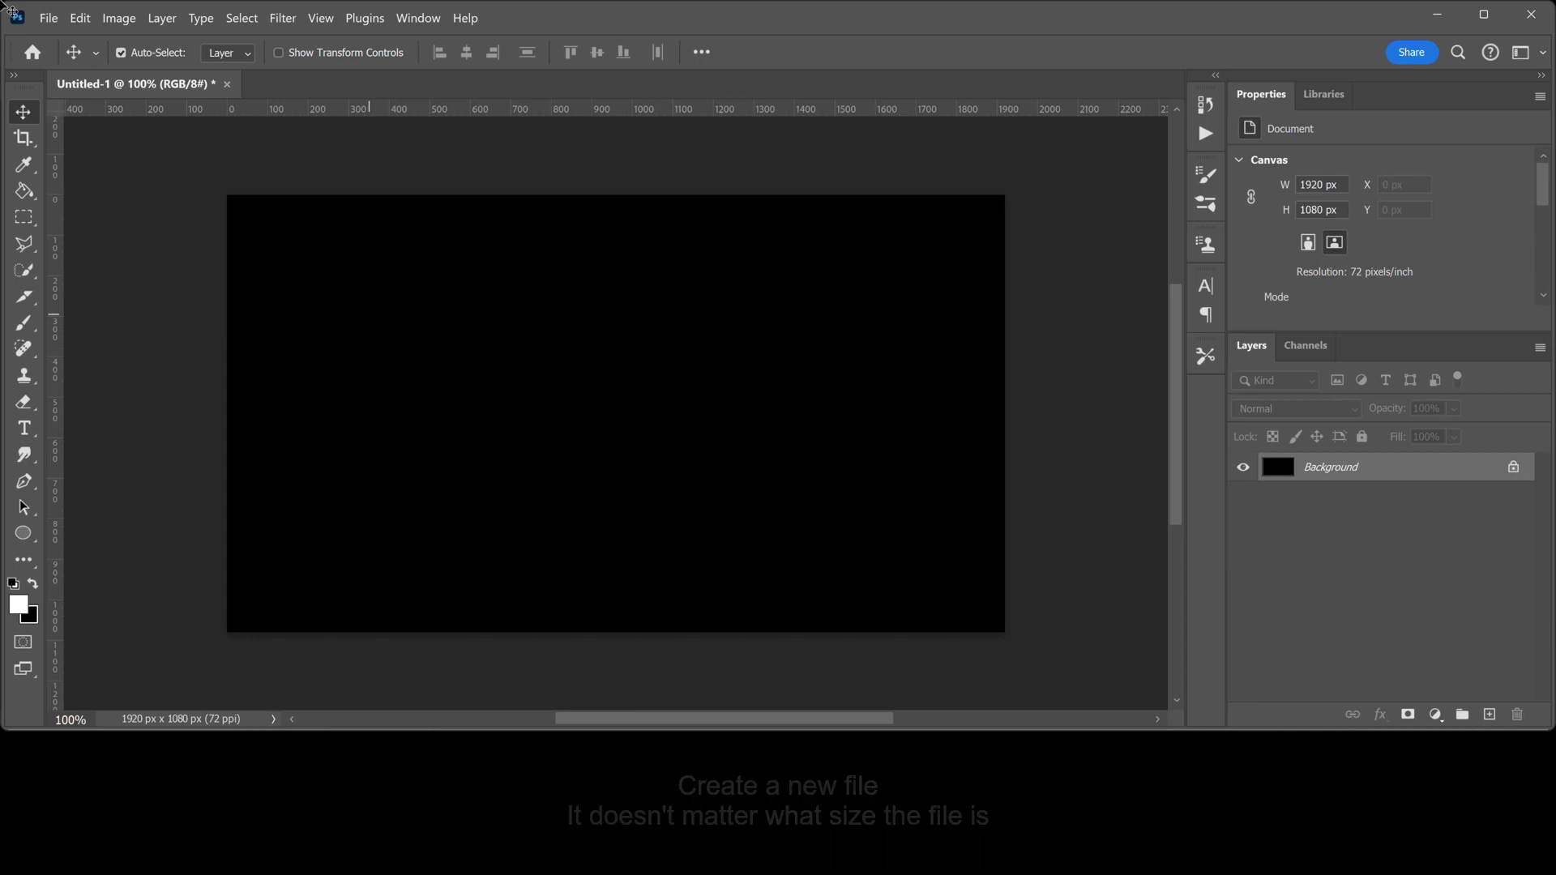
Start a white Arial Black text layer reading COOL near the middle of the canvas
click(24, 428)
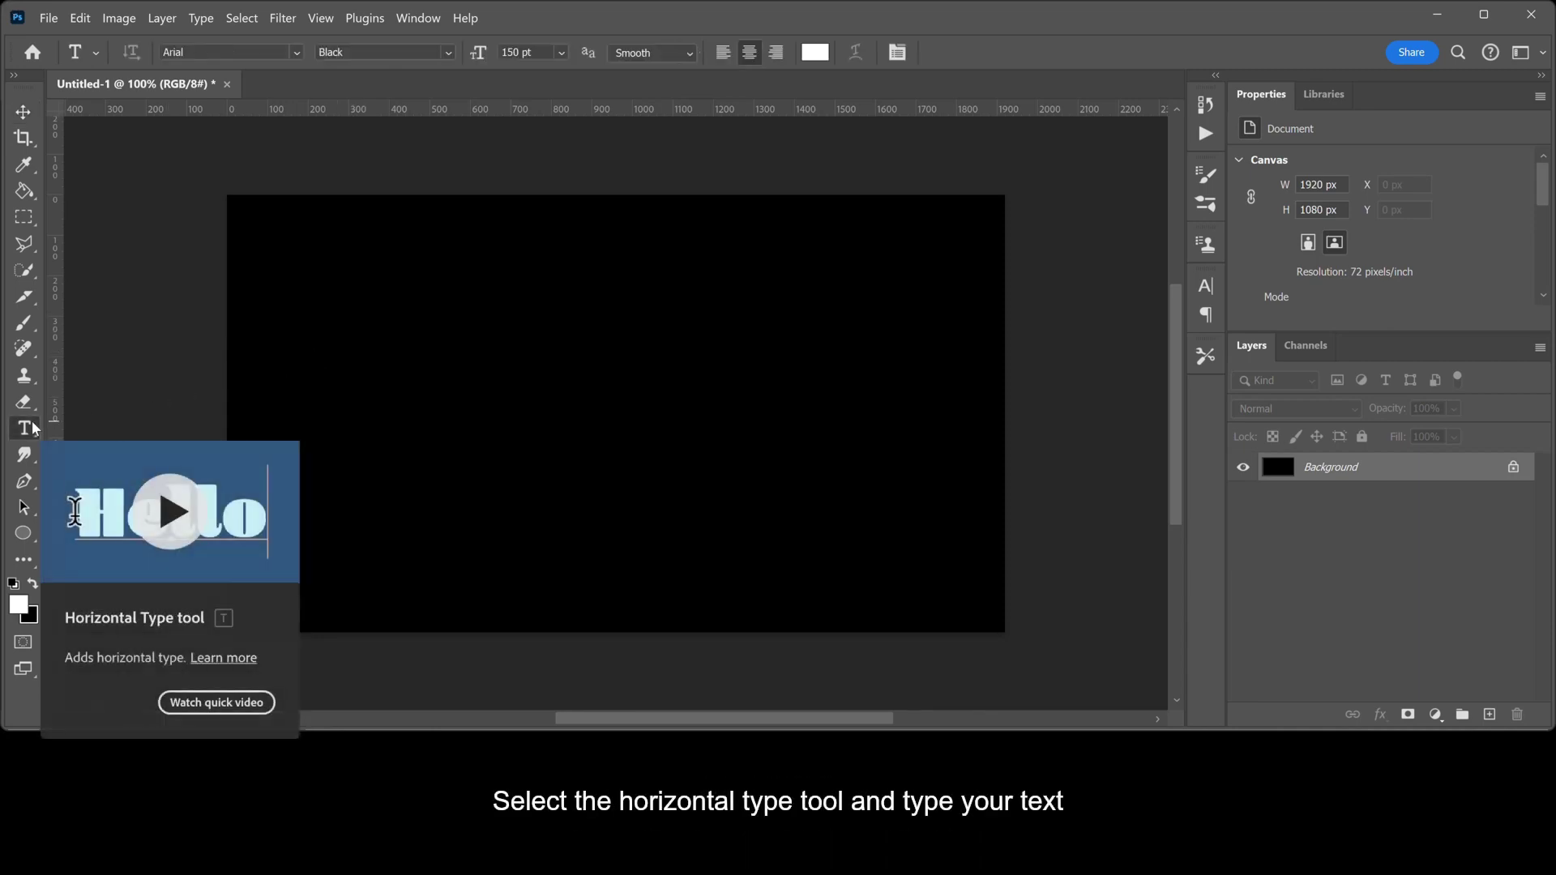
click(579, 392)
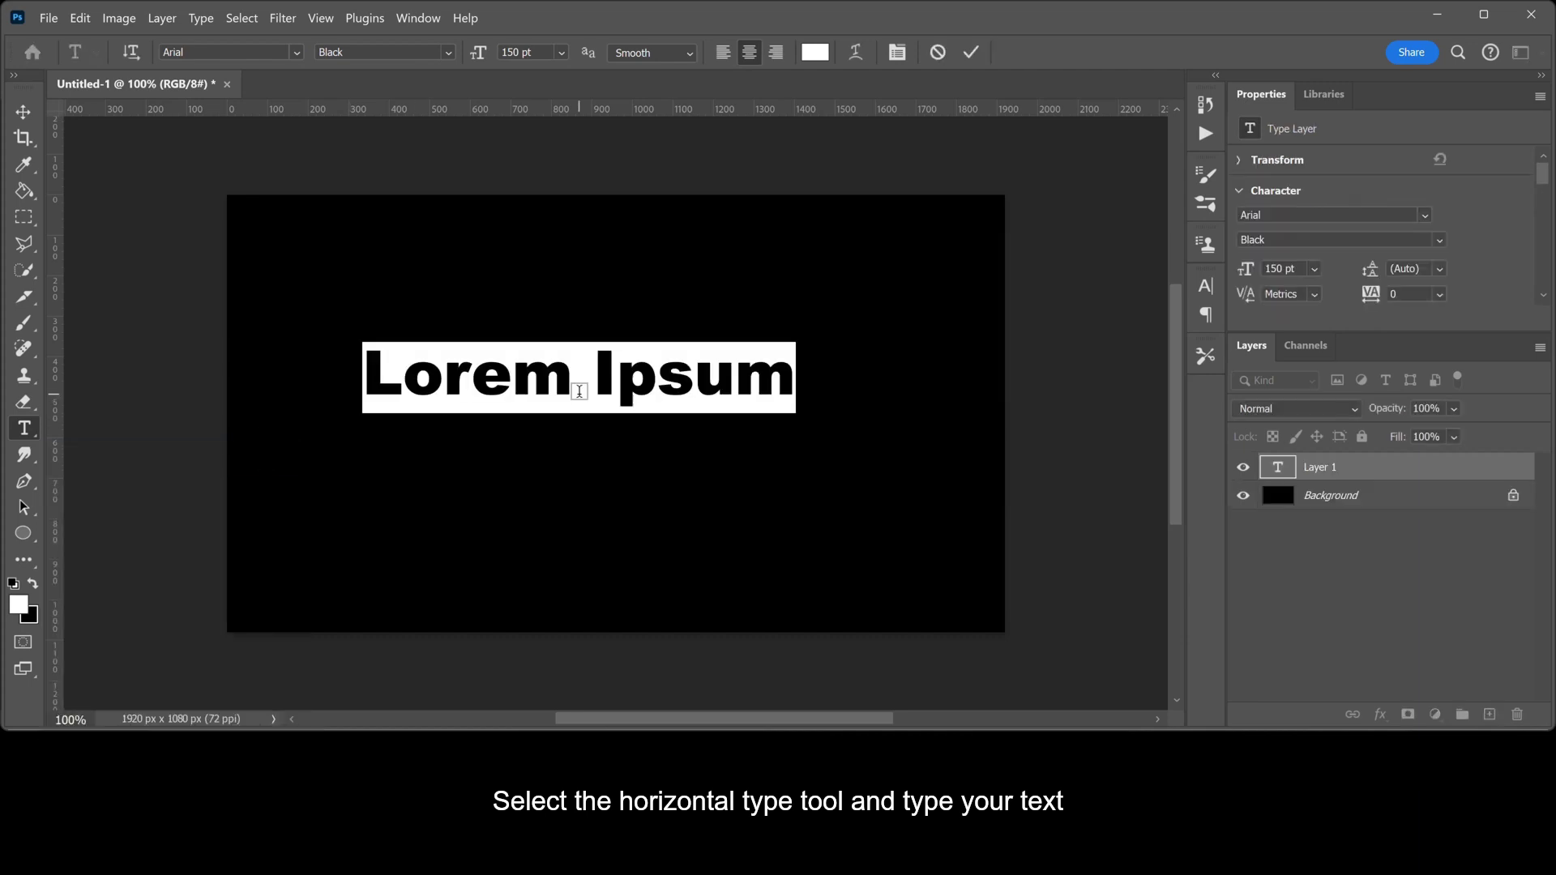
text(COOL)
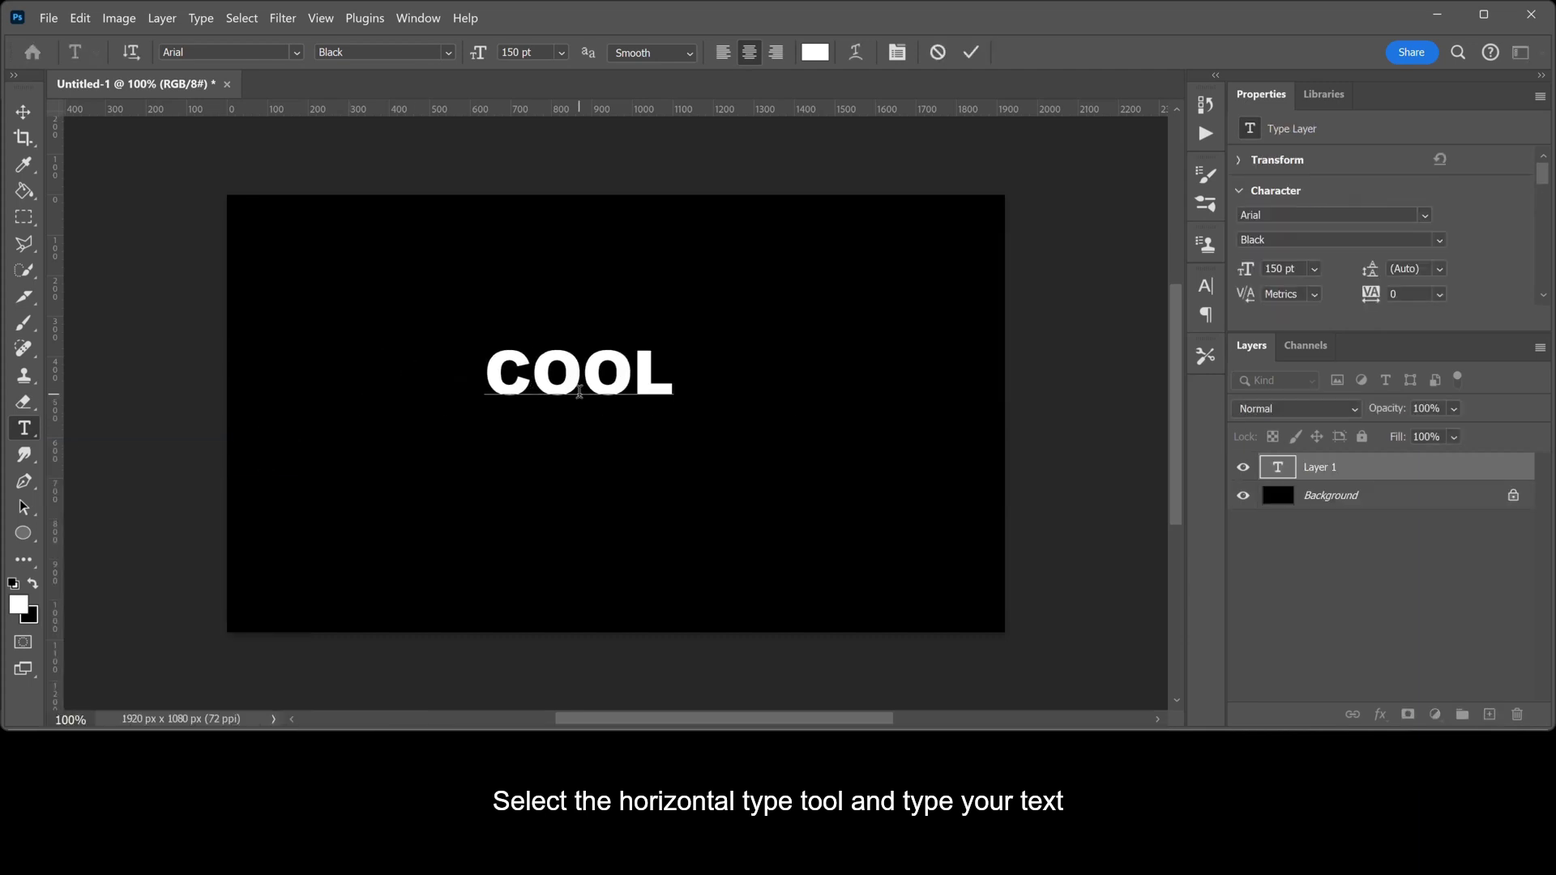
Stretch COOL to about 374% toward the canvas edges, centre it and commit
click(30, 108)
key(ctrl+t)
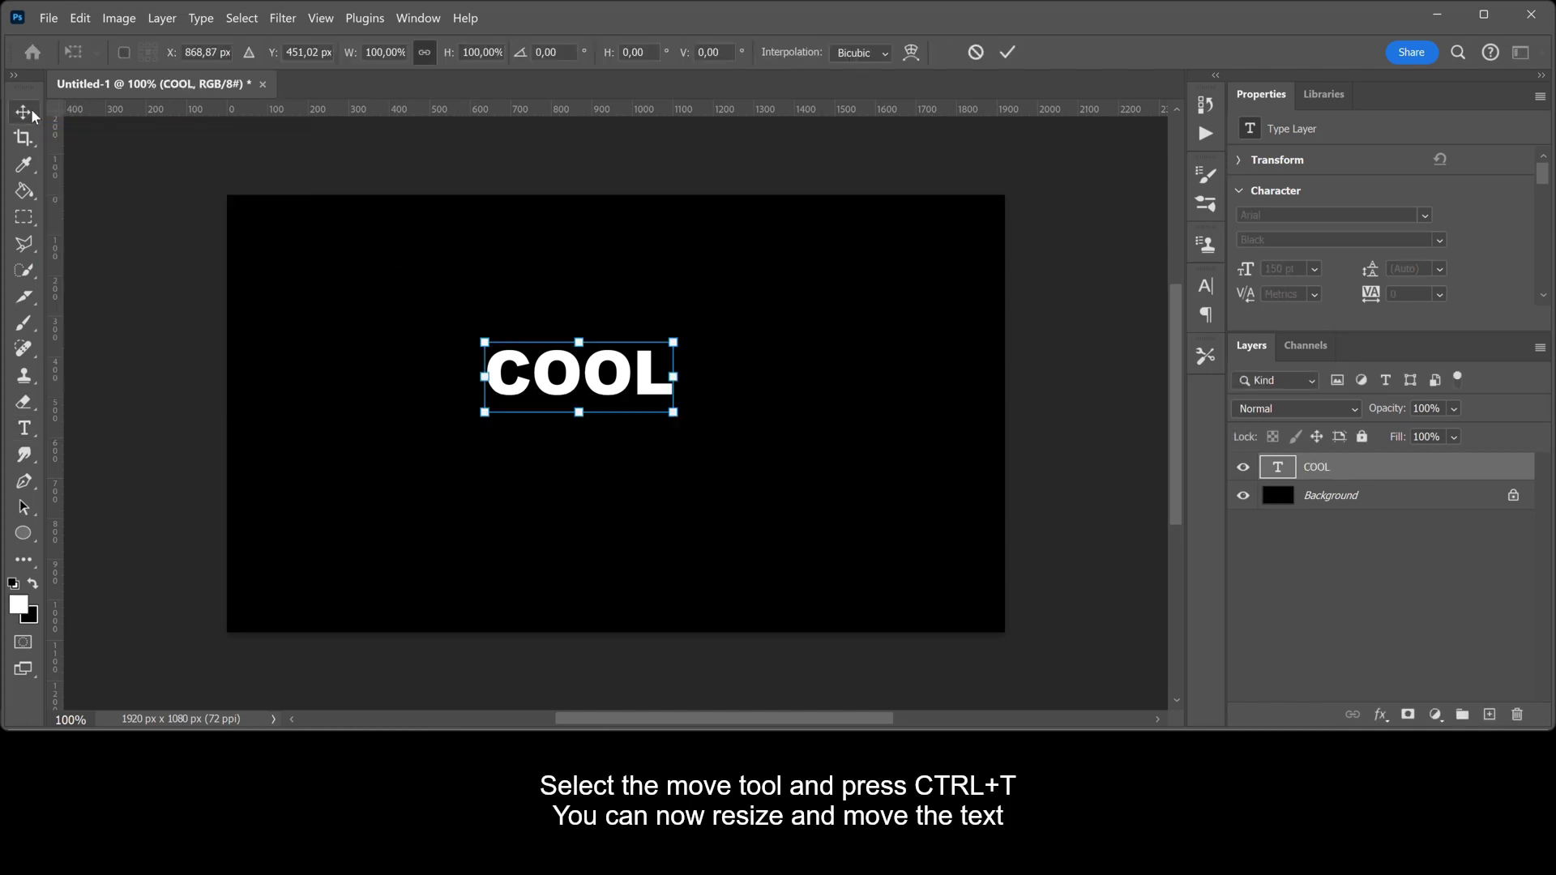
mouse_move(675, 379)
mouse_down()
mouse_move(883, 393)
mouse_move(960, 380)
mouse_up()
drag(485, 377, 242, 370)
mouse_move(570, 377)
mouse_down()
mouse_move(614, 379)
mouse_move(585, 423)
mouse_up()
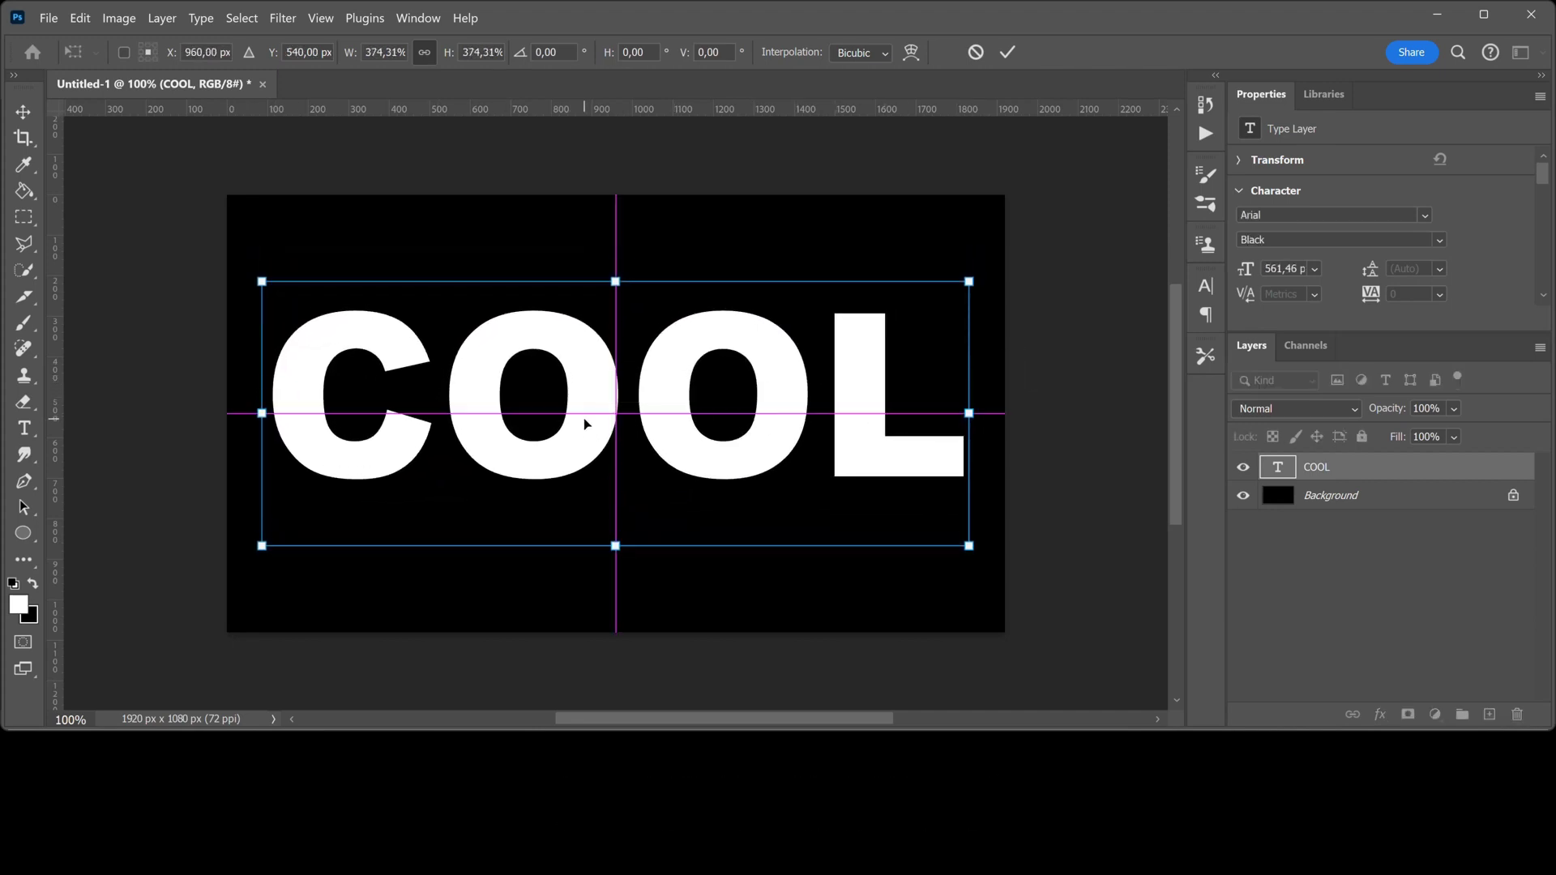
click(1008, 52)
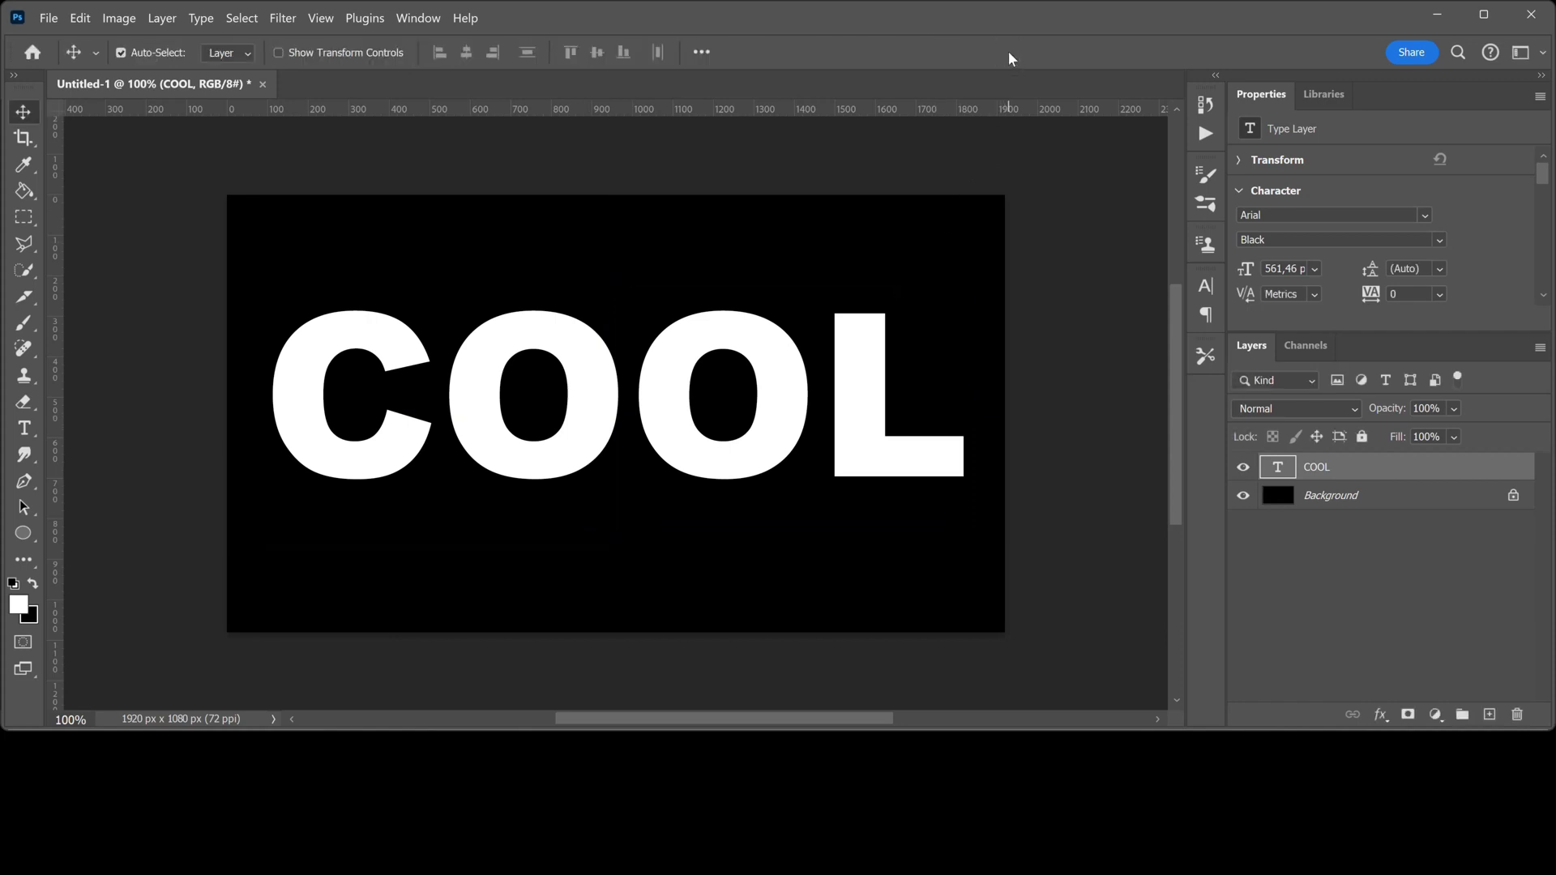
Convert the COOL type layer to a shape from its Layers panel menu
right_click(1353, 468)
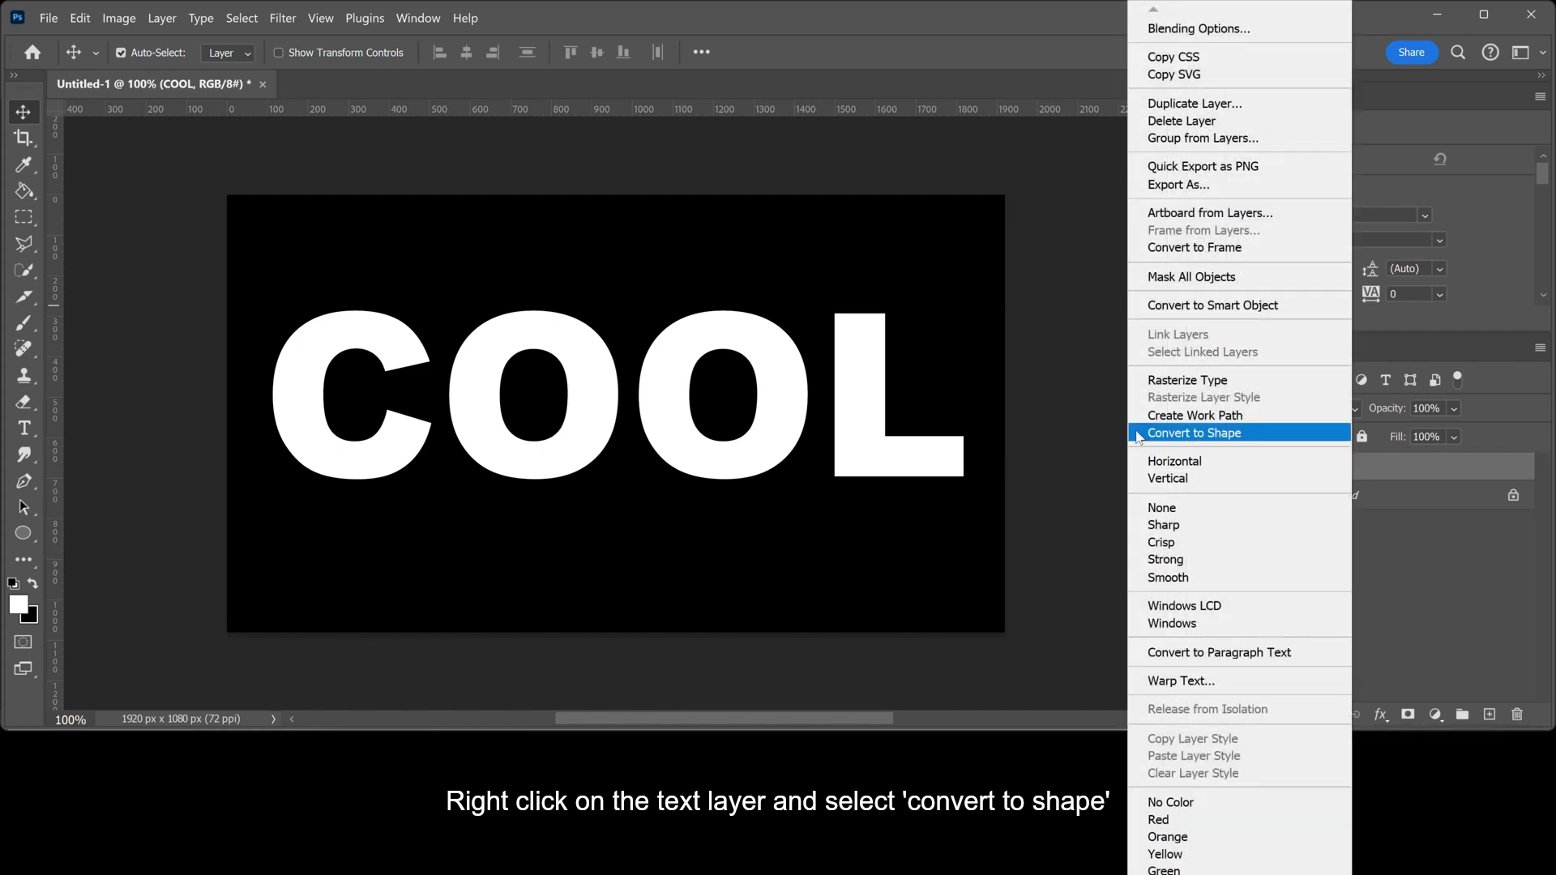
click(1137, 434)
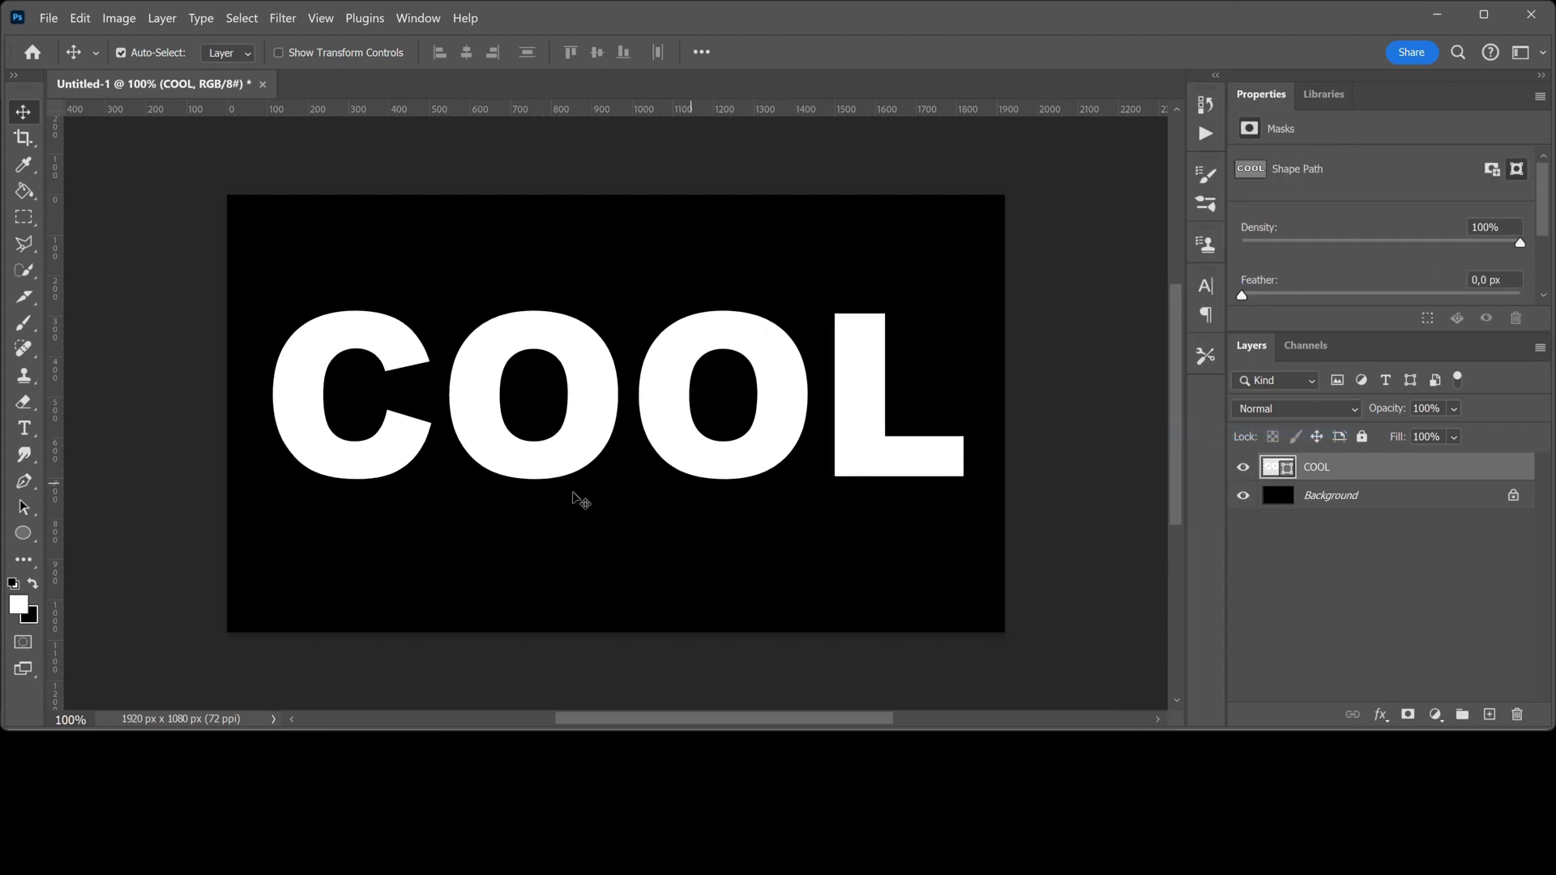
Set the COOL path operation to Exclude Overlapping Shapes with the Path Selection tool
click(25, 507)
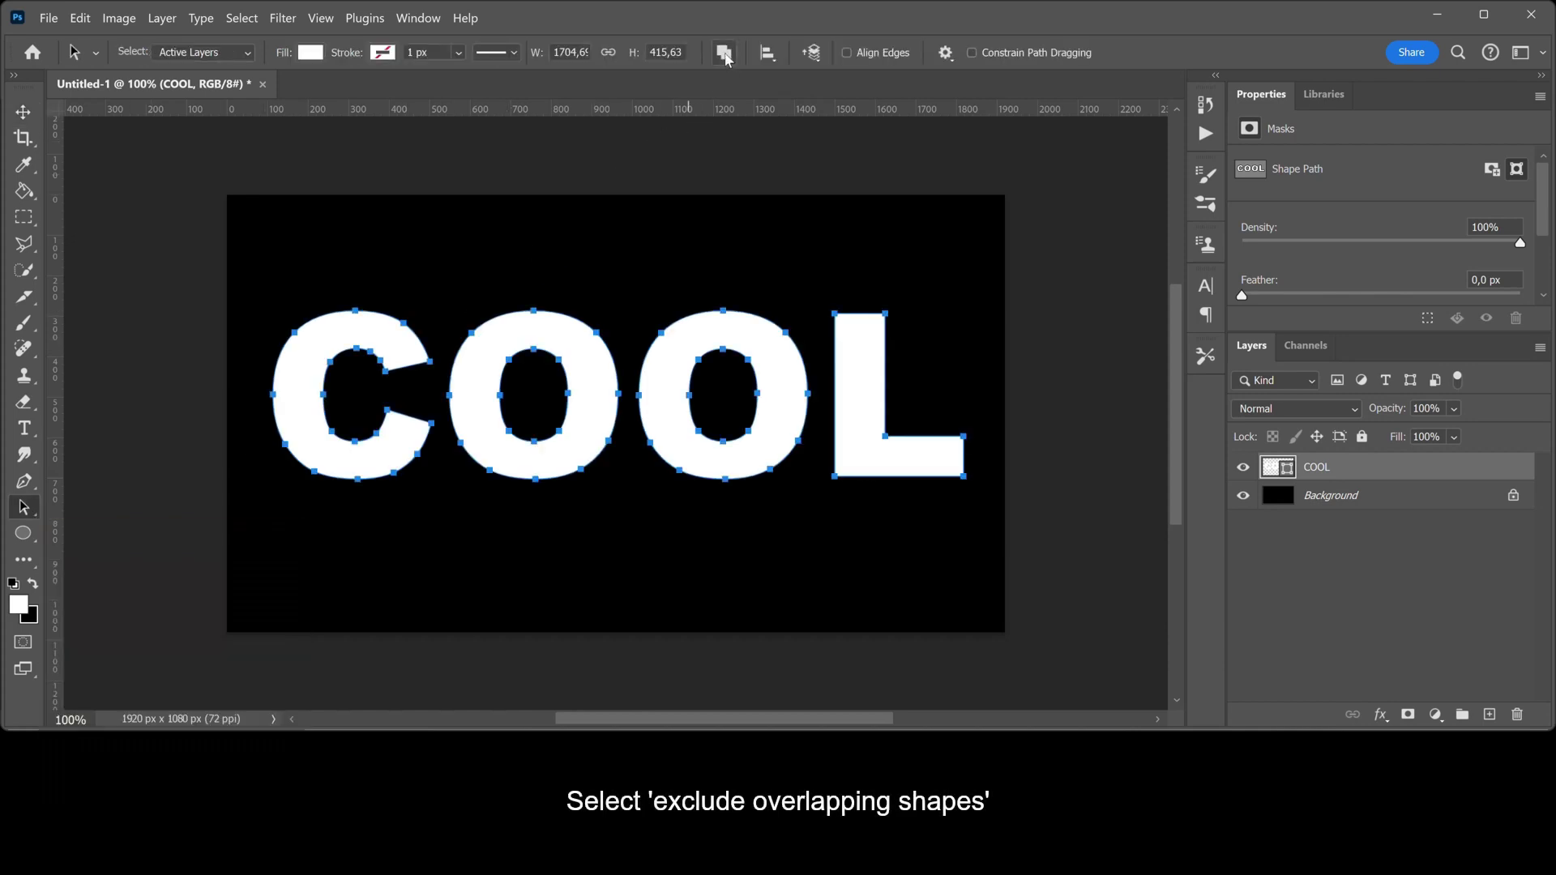
click(725, 54)
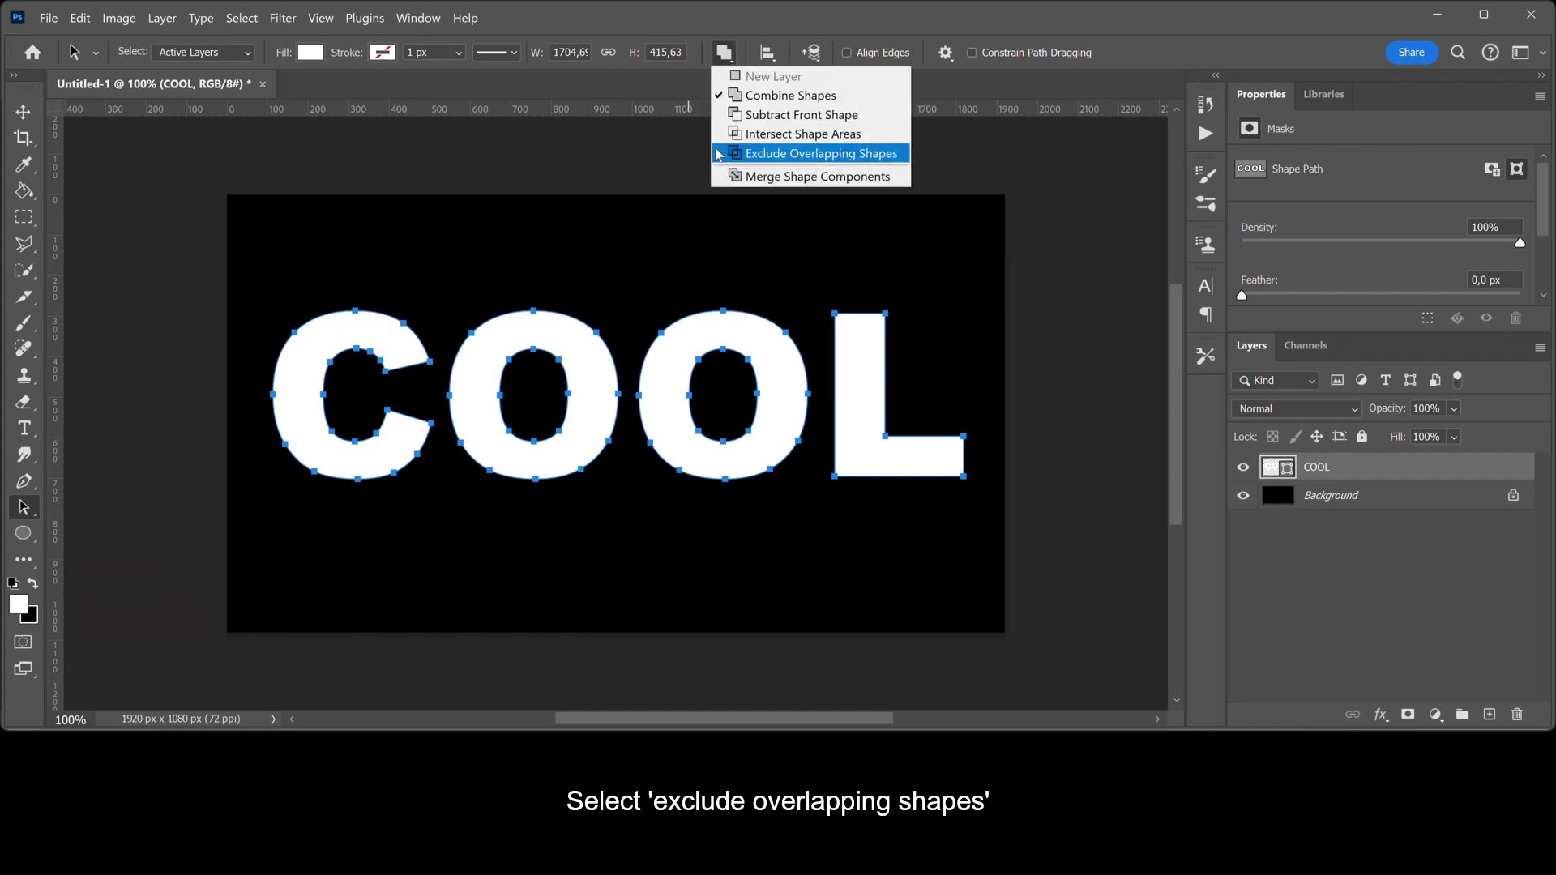
click(718, 155)
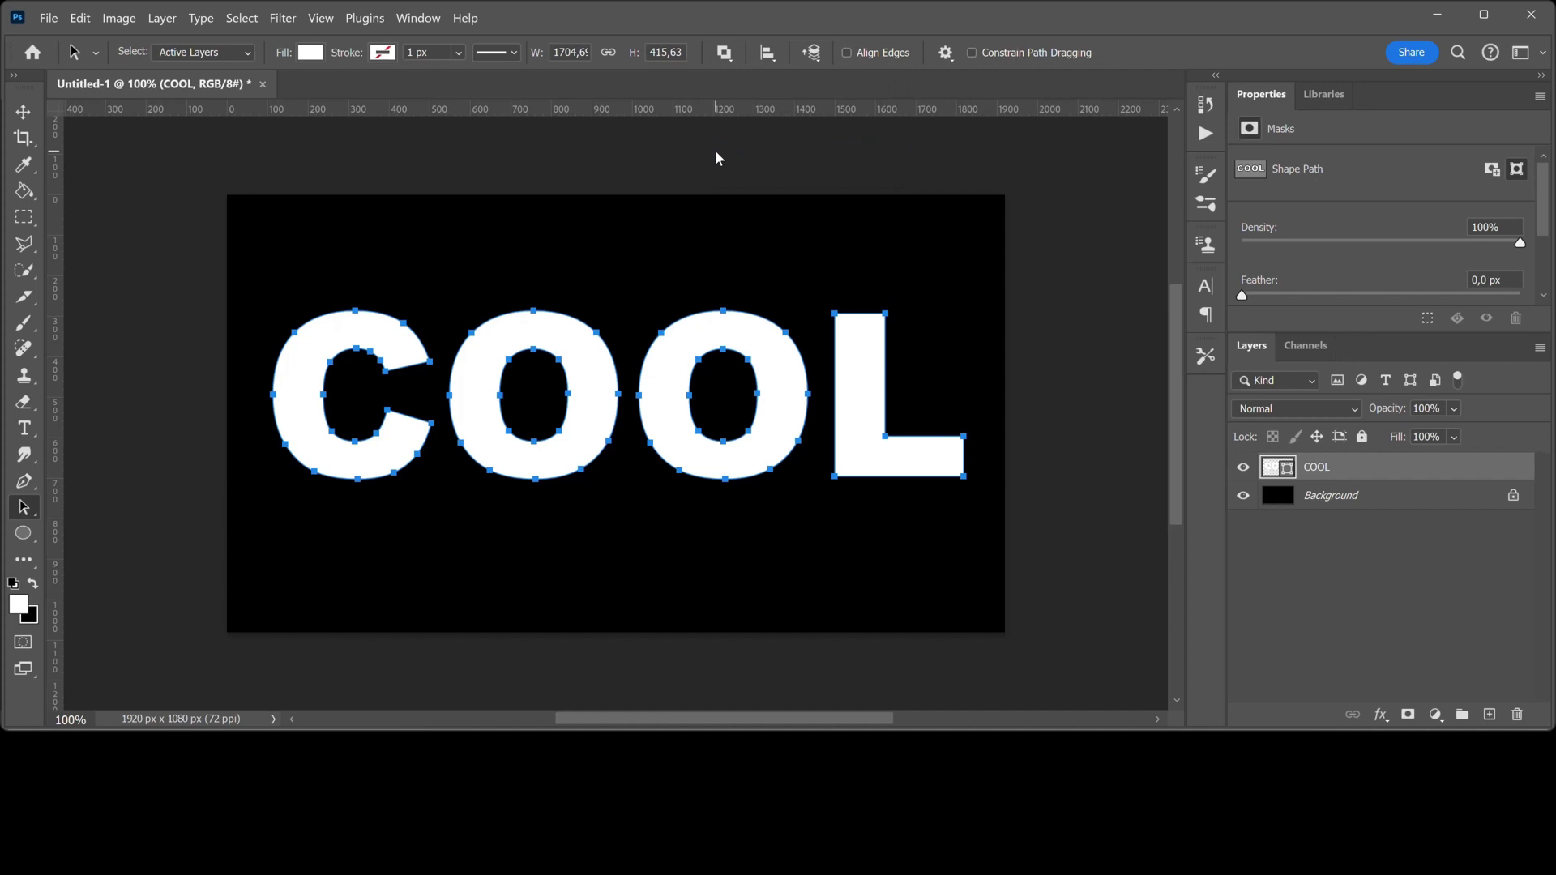
Nudge the first O left over the C, the second O over the first, then select L
drag(469, 275, 596, 499)
key(Left)
key(Left)
key(Left)
key(Left)
key(Left)
key(Left)
key(Left)
key(Left)
key(Left)
key(Left)
key(Left)
key(Left)
key(Left)
key(Left)
key(Left)
key(Left)
key(Left)
key(Left)
key(Left)
key(Left)
key(Left)
key(Left)
key(Left)
key(Left)
key(Left)
key(Left)
key(Left)
key(Left)
key(Left)
key(Left)
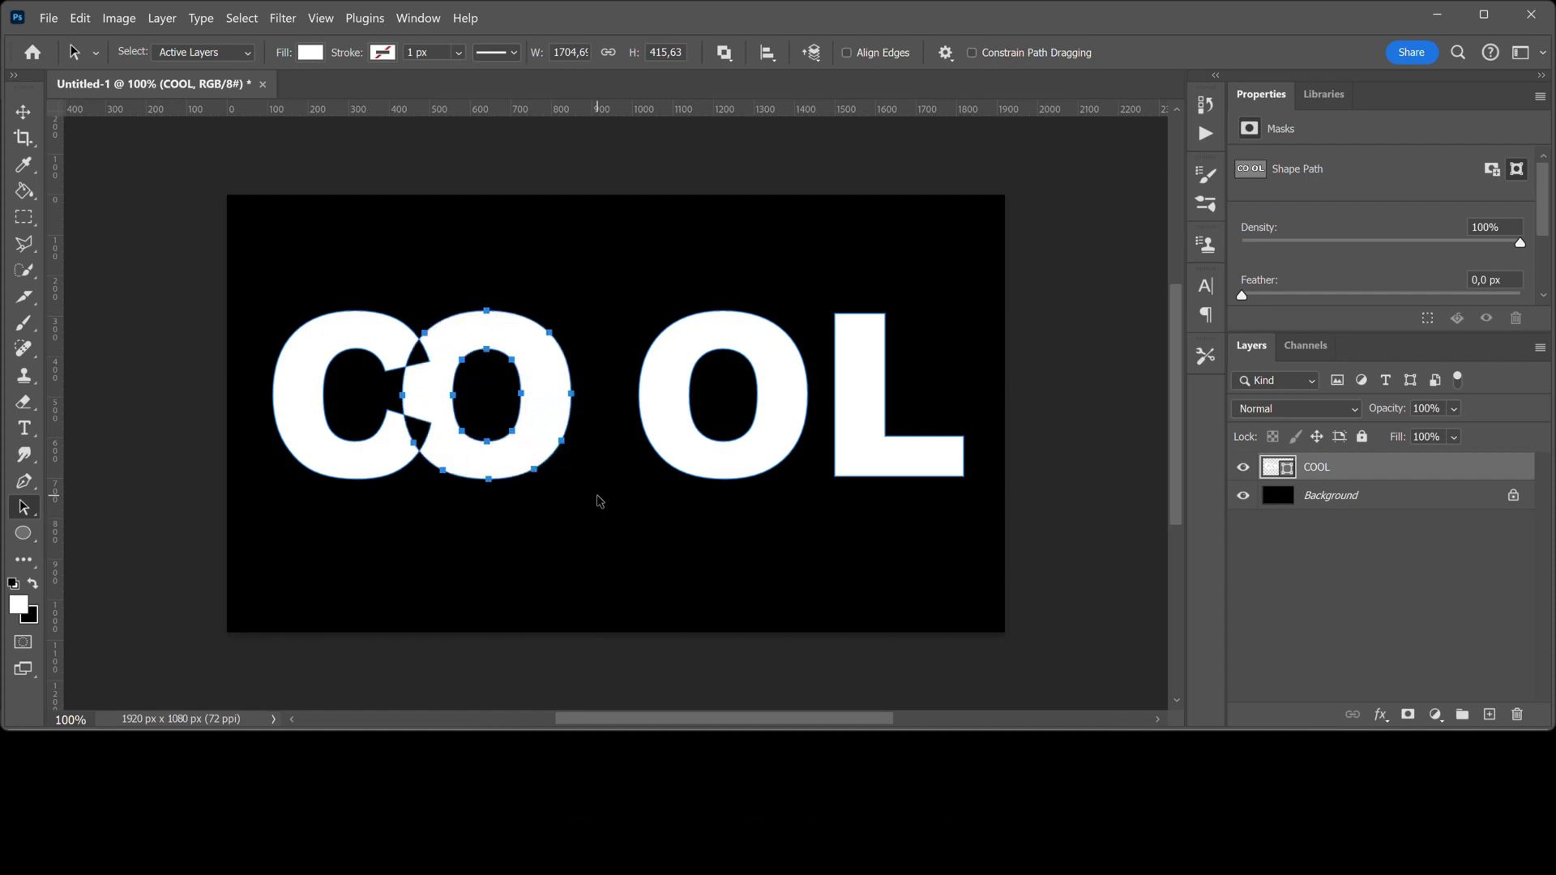
click(677, 429)
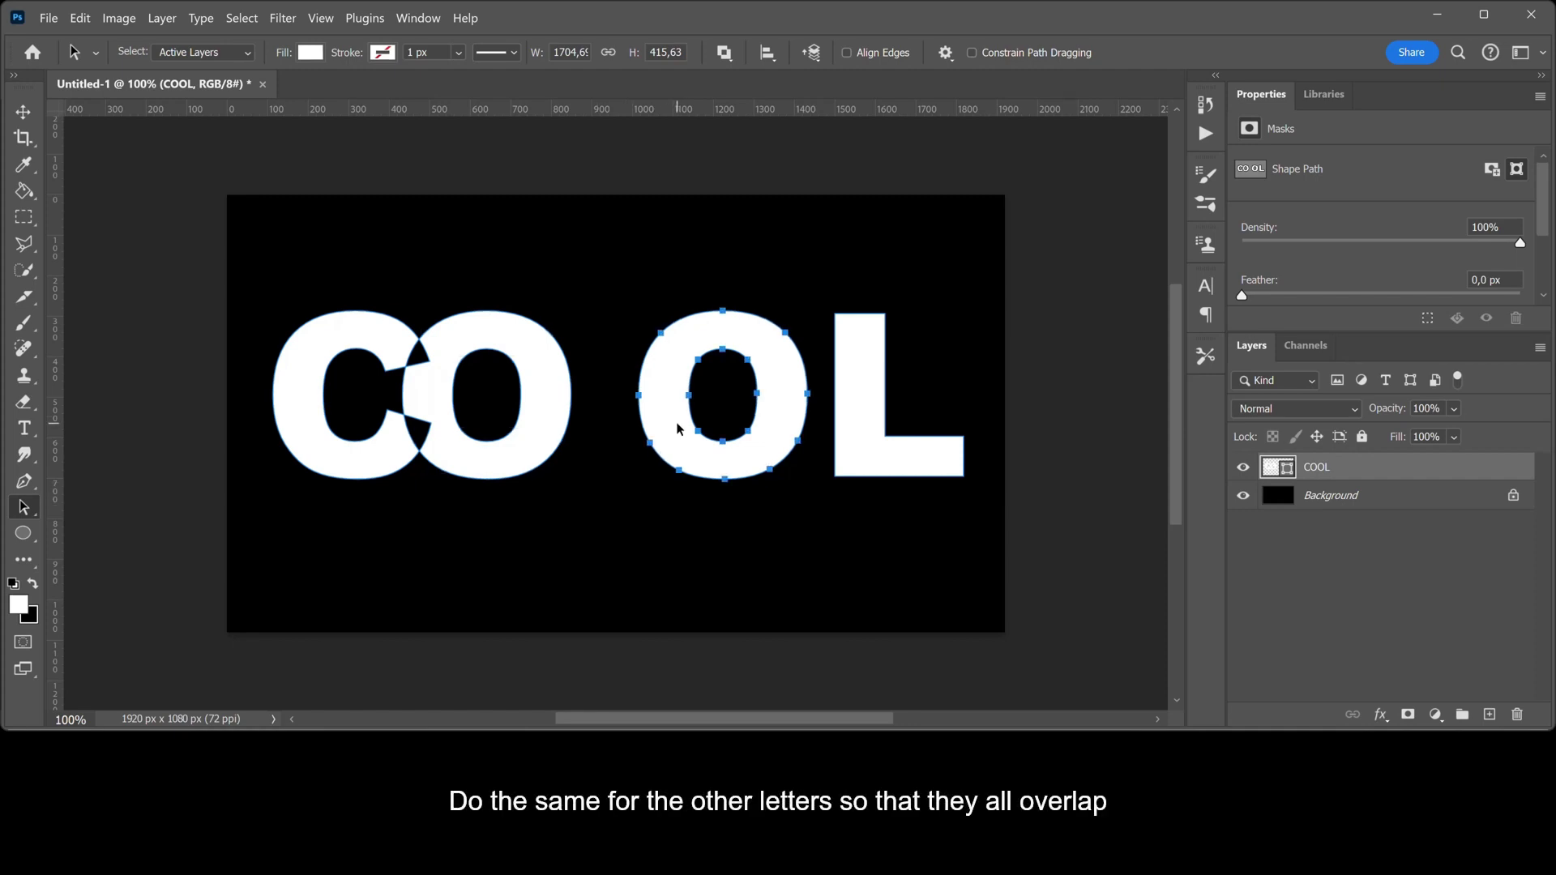
key(Left)
key(Left)
key(Left)
key(Left)
key(Left)
key(Left)
key(Left)
key(Left)
key(Left)
key(Left)
key(Left)
key(Left)
key(Left)
key(Left)
key(Left)
key(Left)
key(Left)
key(Left)
key(Left)
key(Left)
key(Left)
key(Left)
key(Left)
key(Left)
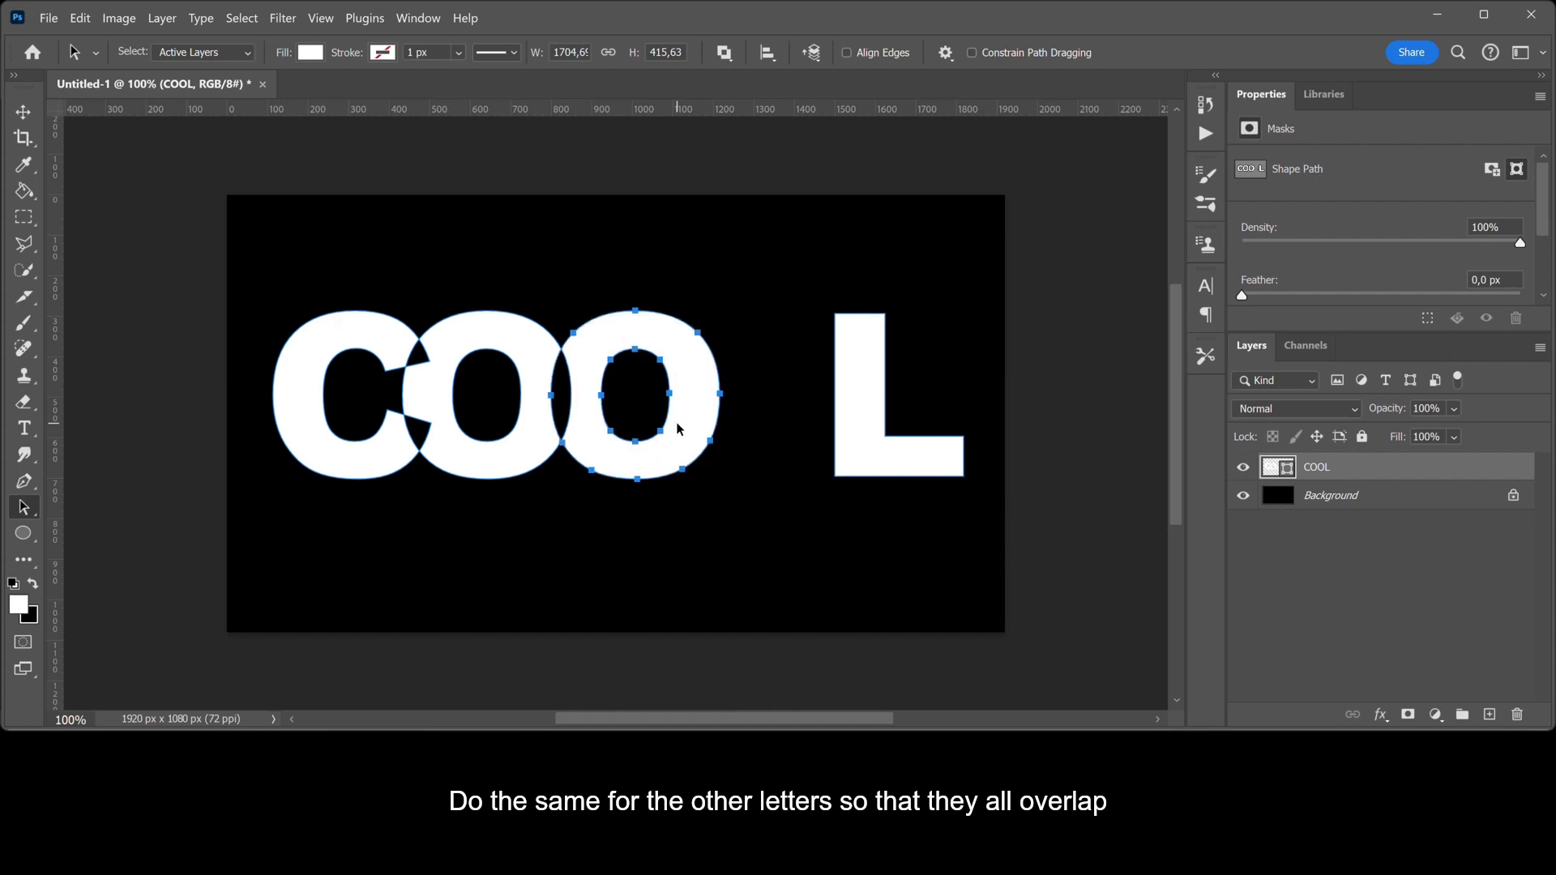
click(860, 447)
key(Left)
key(Left)
key(Left)
key(Left)
key(Left)
key(Left)
key(Left)
key(Left)
key(Left)
key(Left)
key(Left)
key(Left)
key(Left)
key(Left)
key(Left)
key(Left)
key(Left)
key(Left)
key(Left)
key(Left)
key(Left)
key(Left)
key(Left)
key(Left)
key(Left)
key(Left)
key(Left)
key(Left)
key(Left)
key(Left)
key(Left)
key(Left)
key(Left)
key(Left)
key(Left)
key(Left)
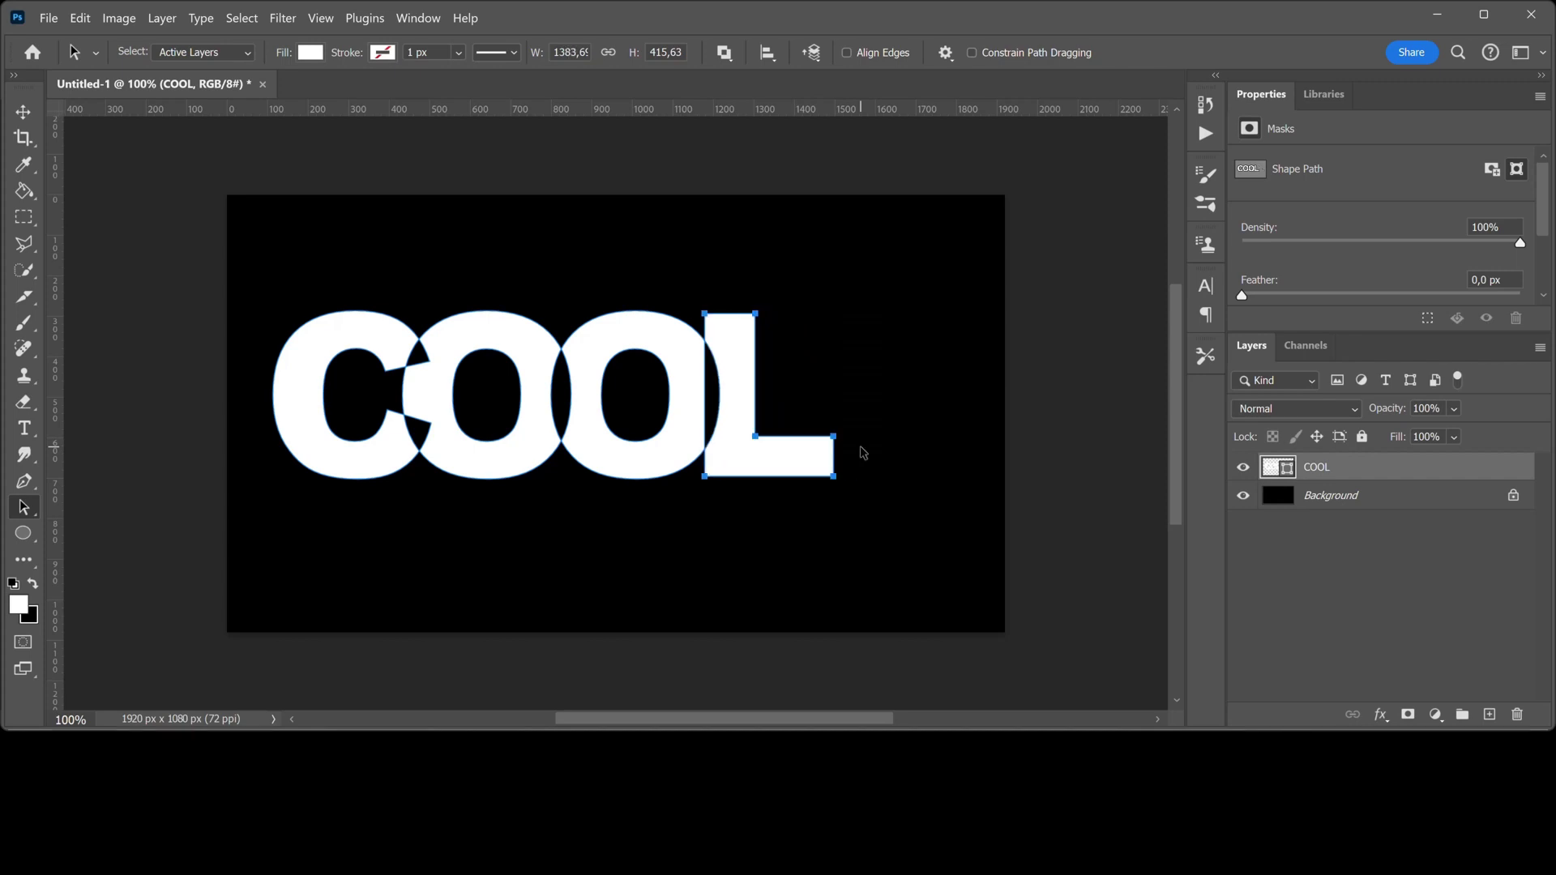
Select all COOL letter paths, enlarge them to about 127%, recentre and apply
mouse_move(252, 281)
mouse_down()
mouse_move(560, 405)
mouse_move(871, 492)
mouse_up()
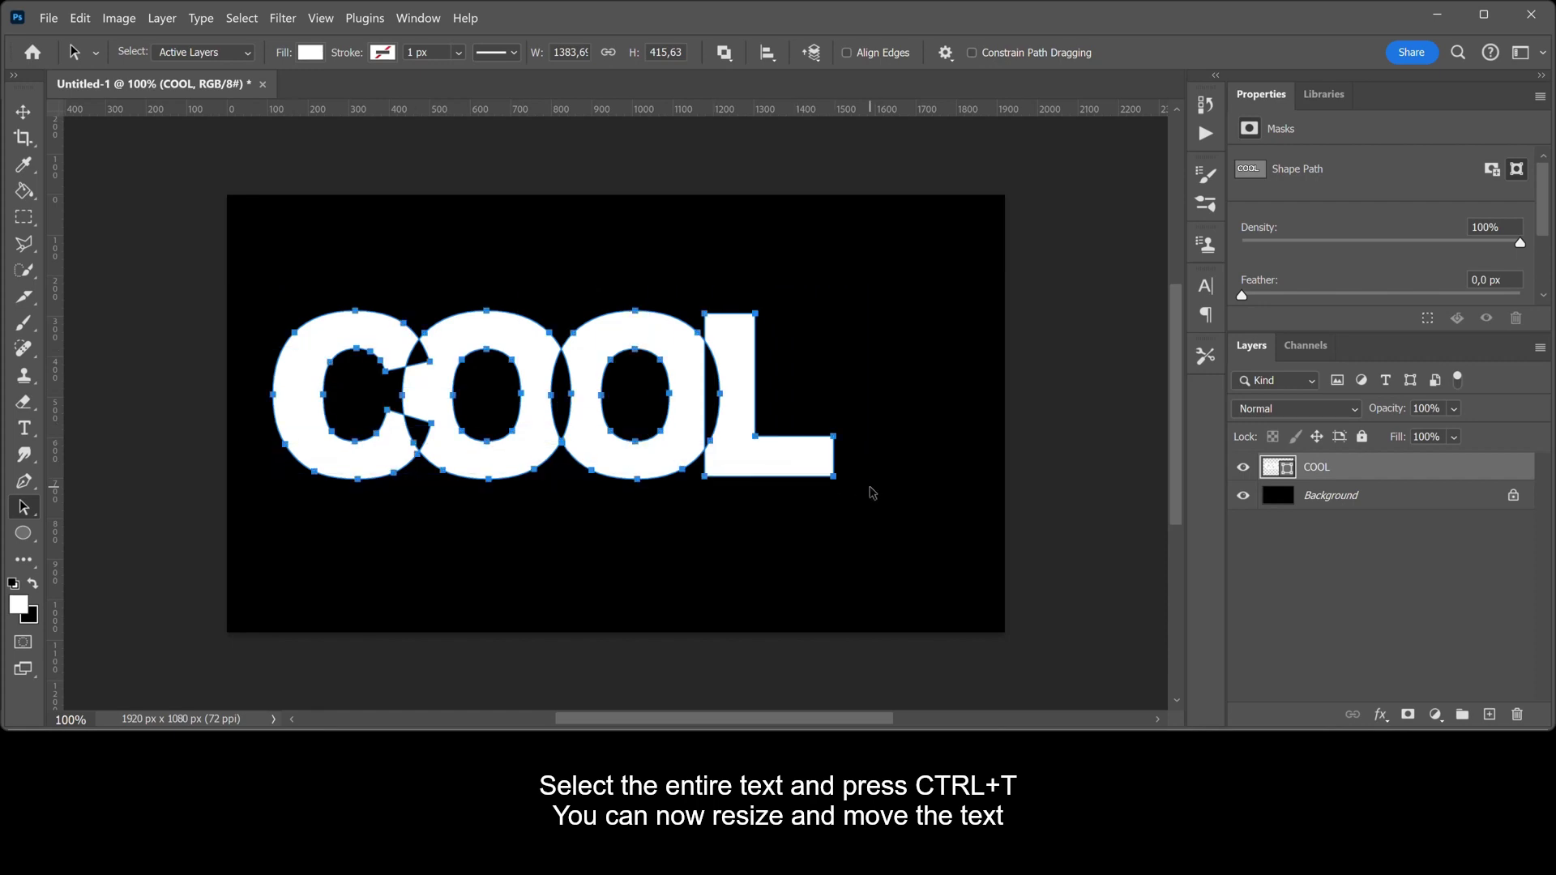
key(ctrl+t)
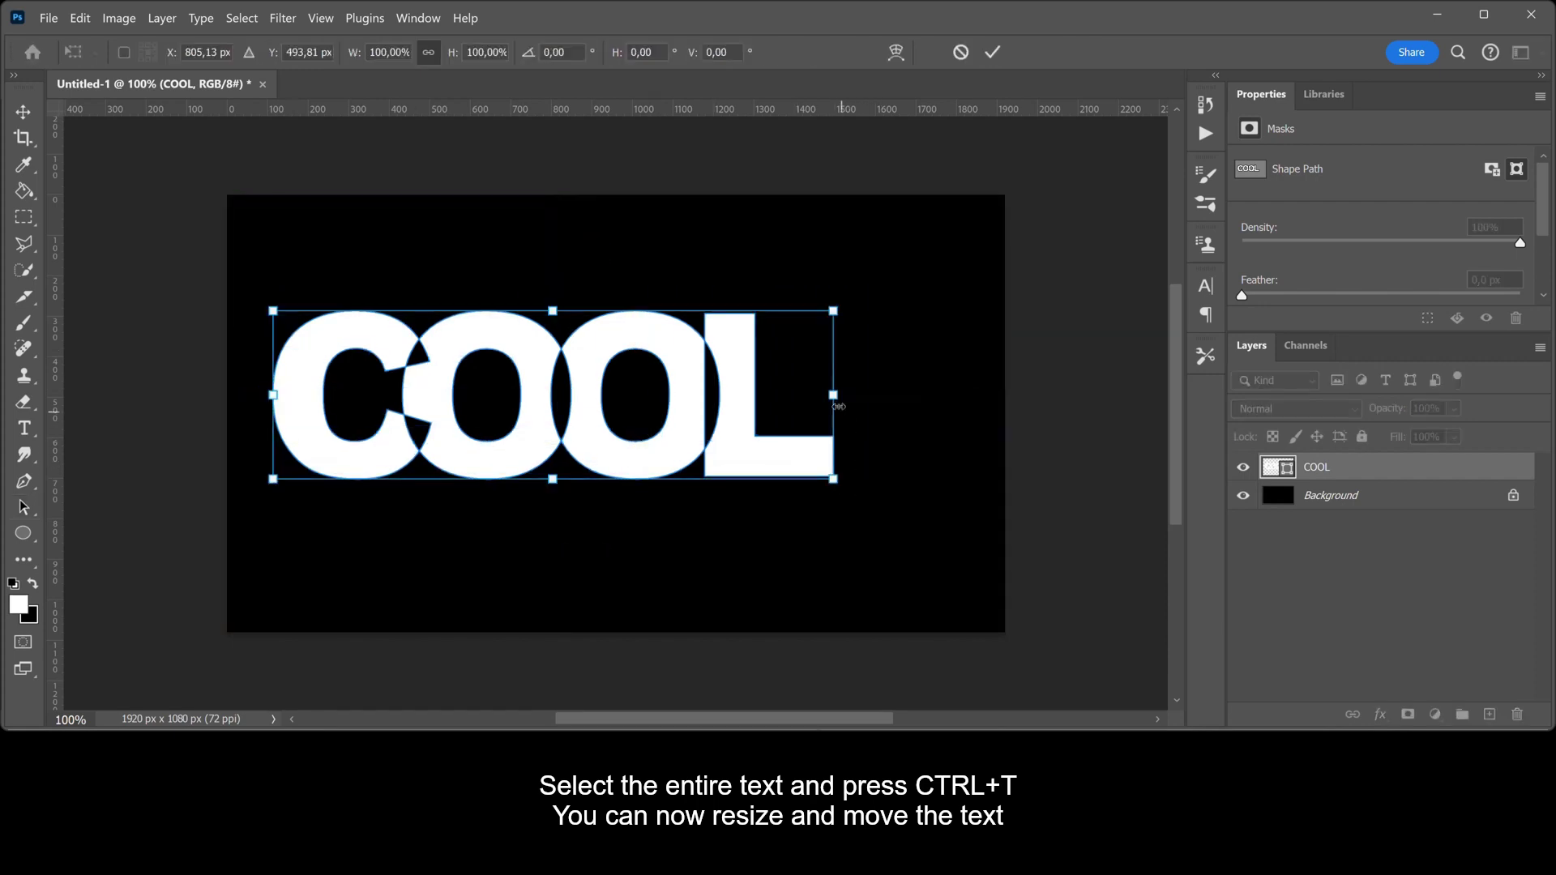
drag(833, 394, 985, 395)
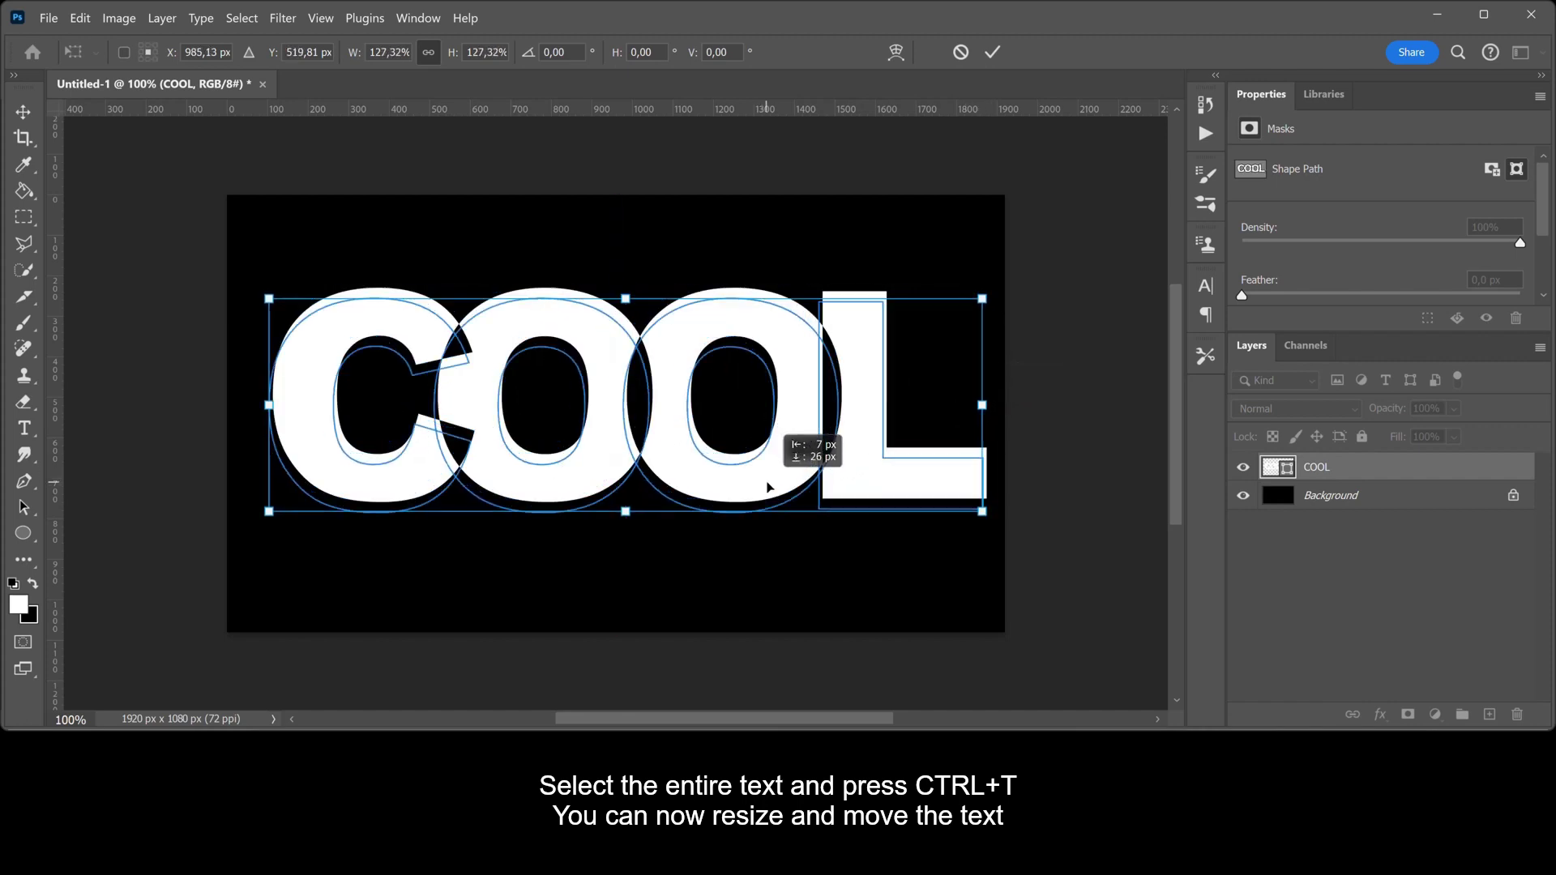
drag(770, 476, 756, 497)
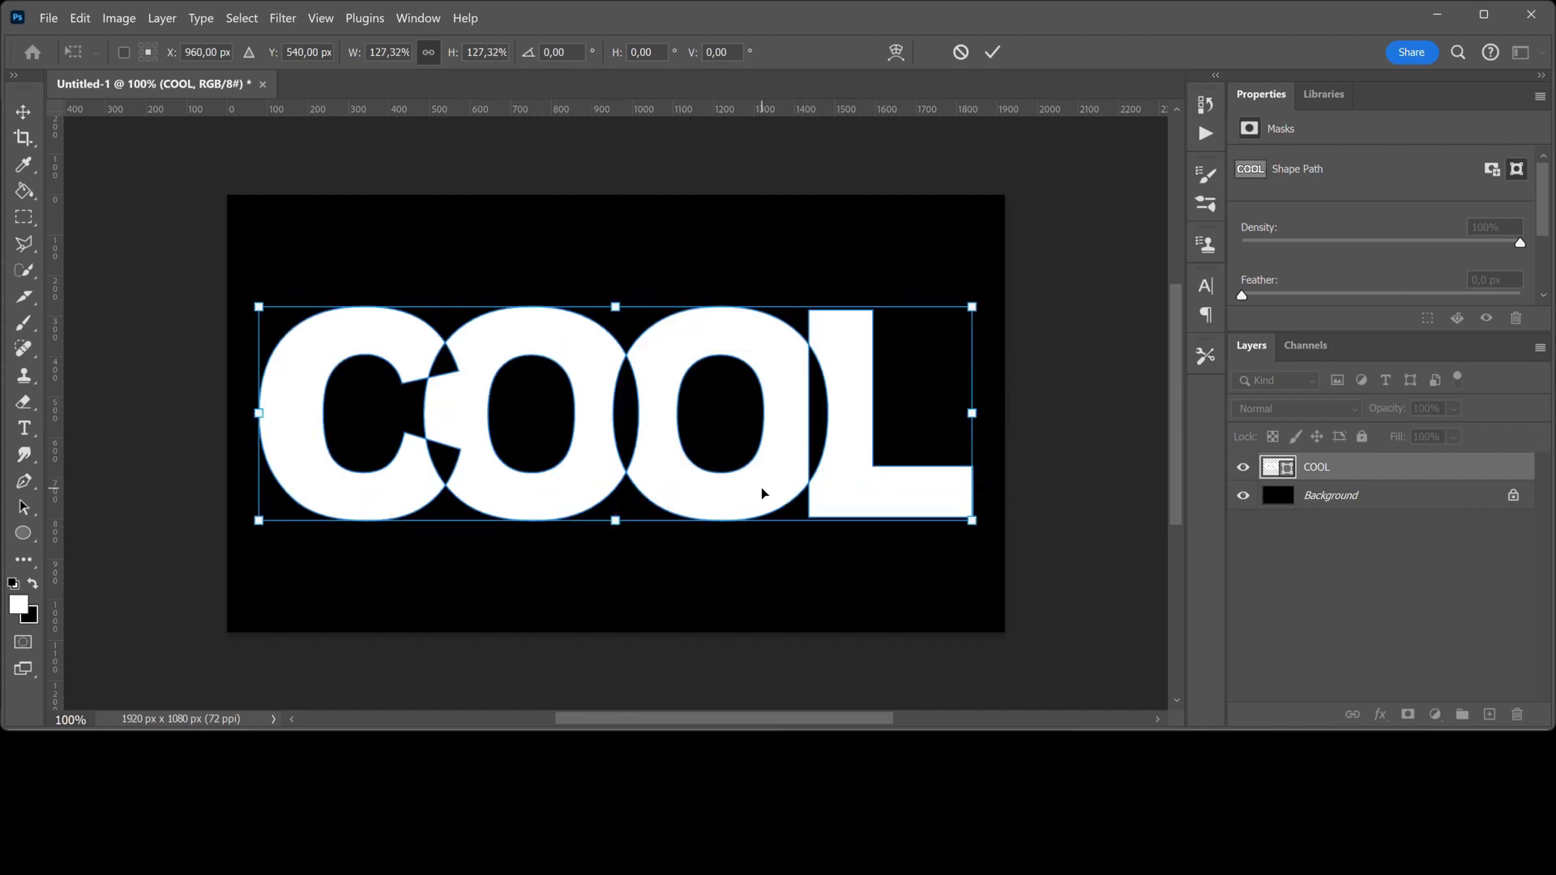
click(992, 52)
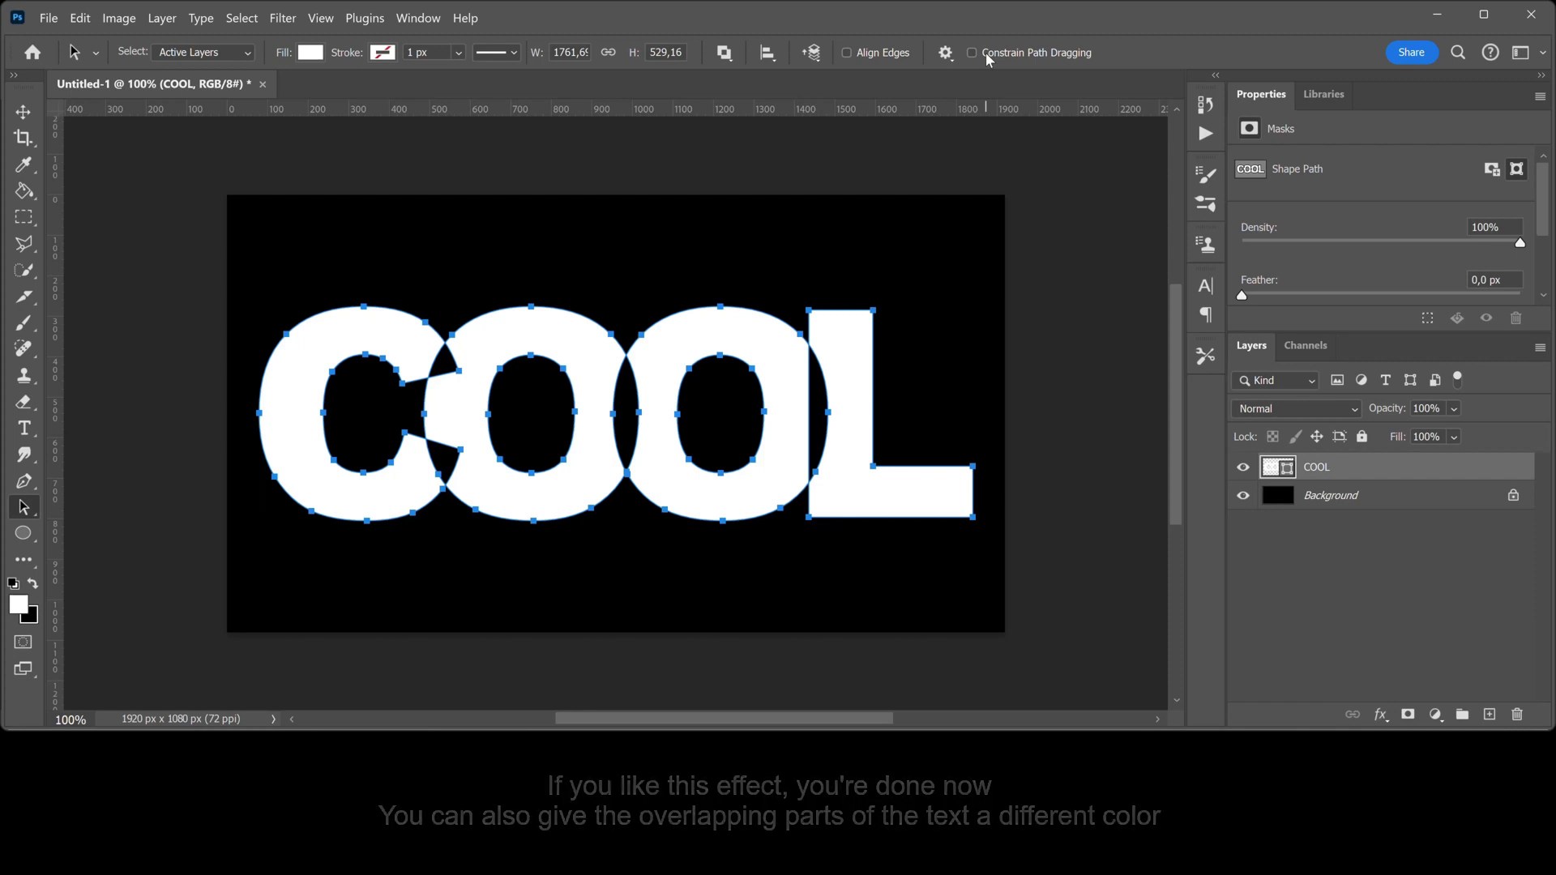
Rasterize the COOL shape layer from its Layers panel menu
right_click(1352, 473)
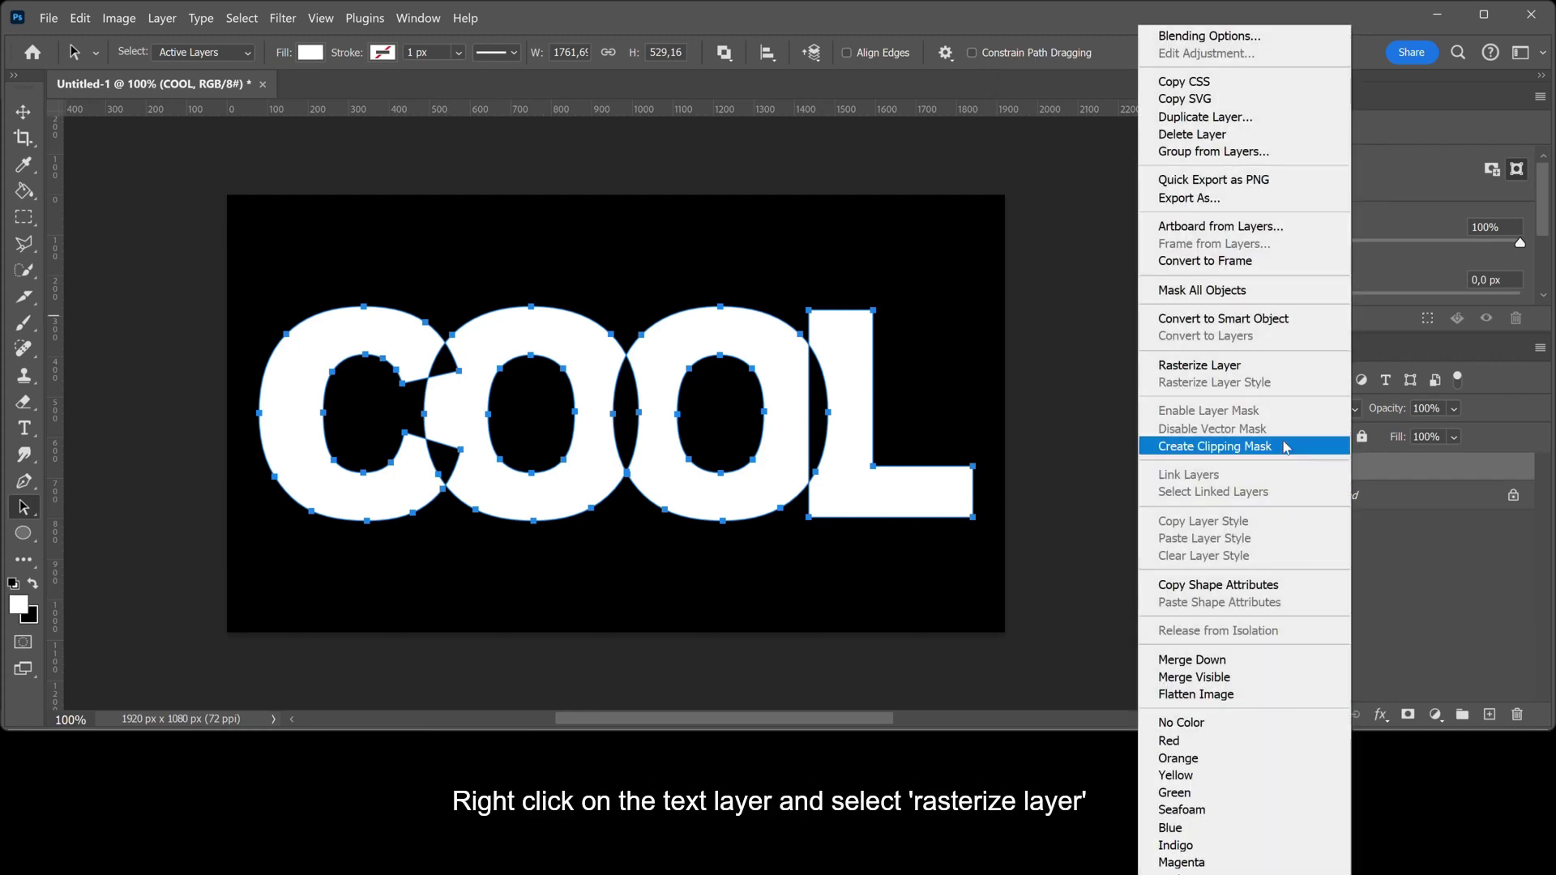
click(1151, 370)
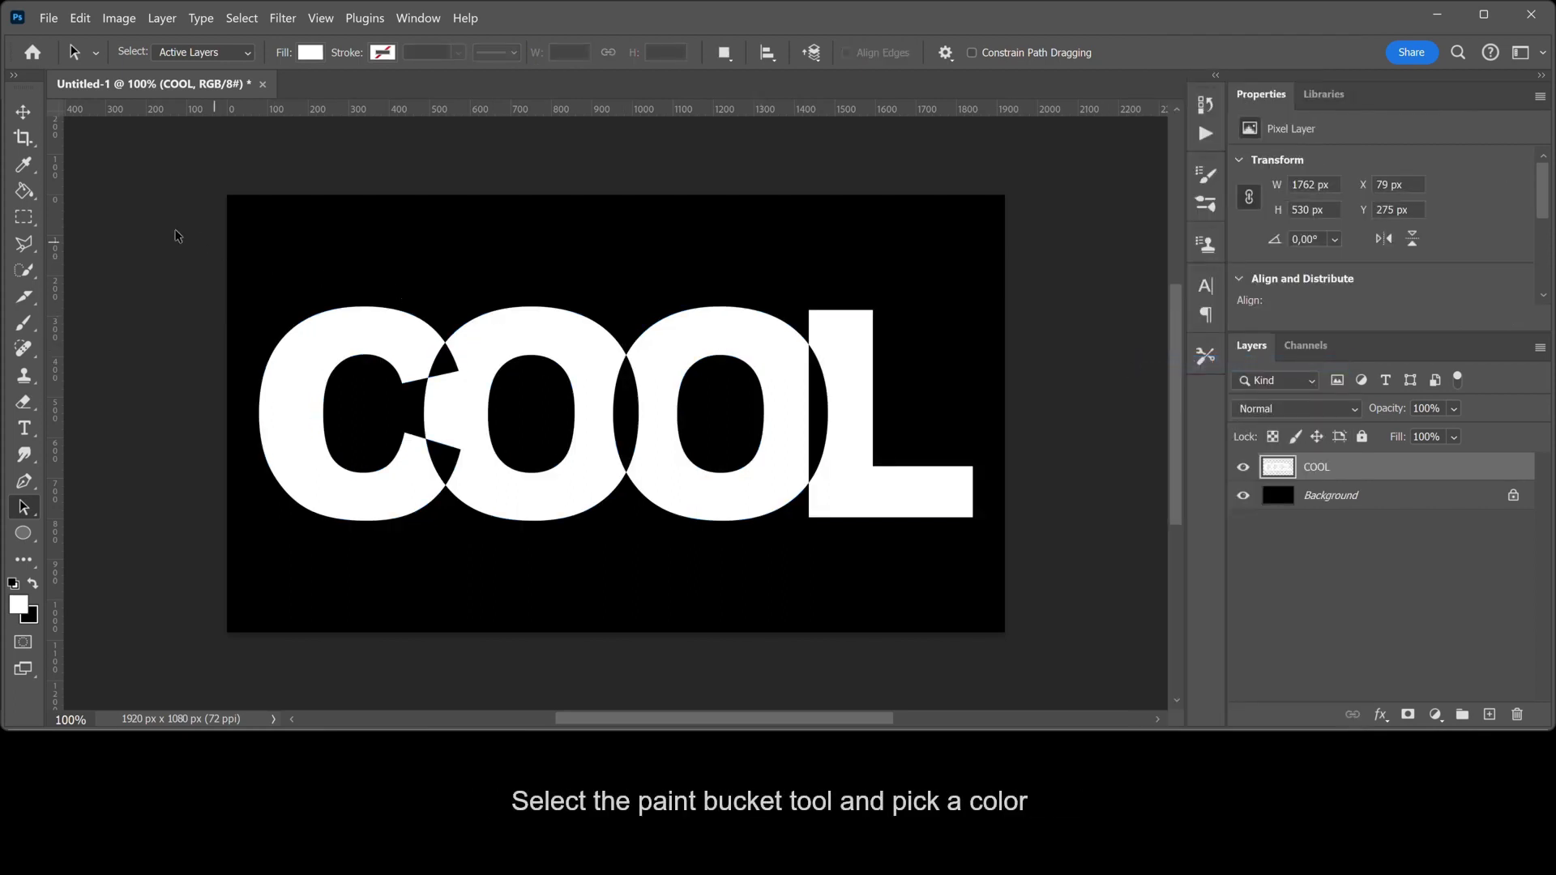
With the Paint Bucket tool active, set the foreground colour to ff0000 red
click(27, 194)
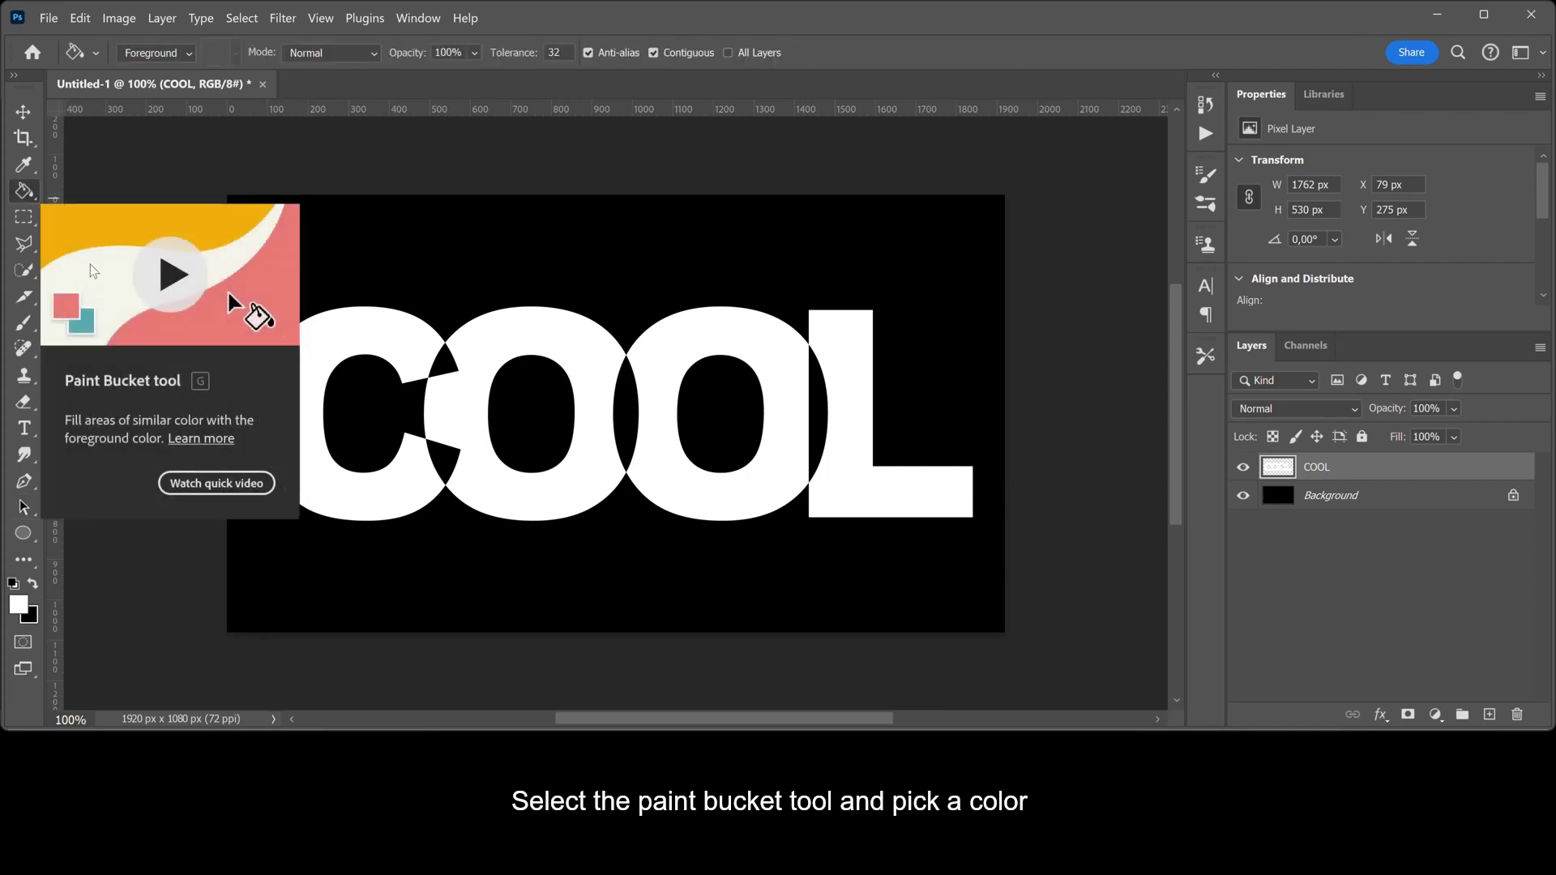
click(19, 605)
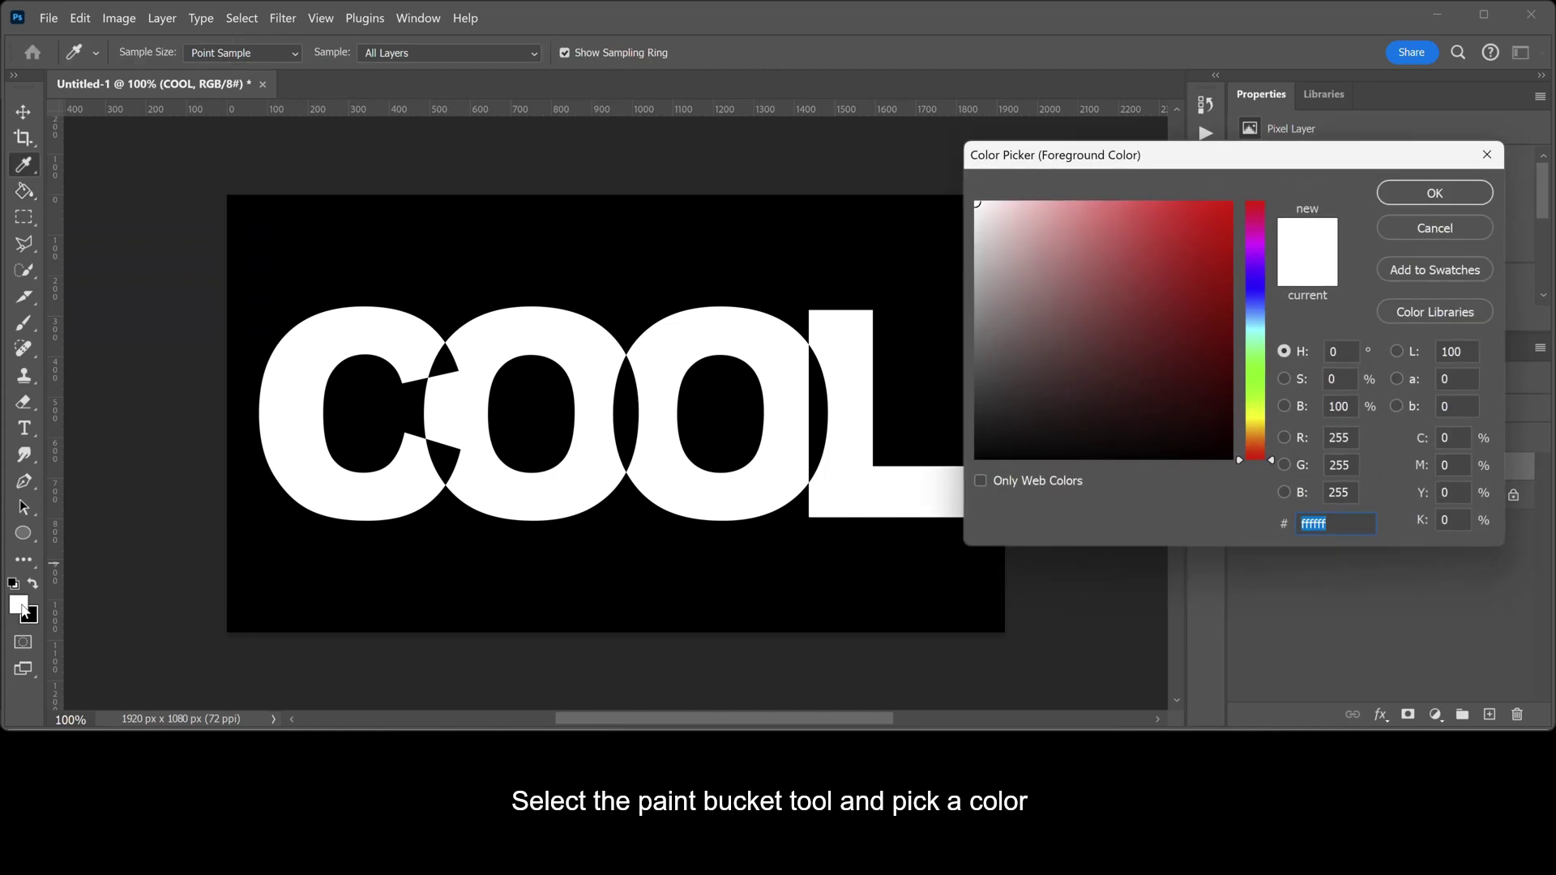
drag(1175, 227, 1246, 193)
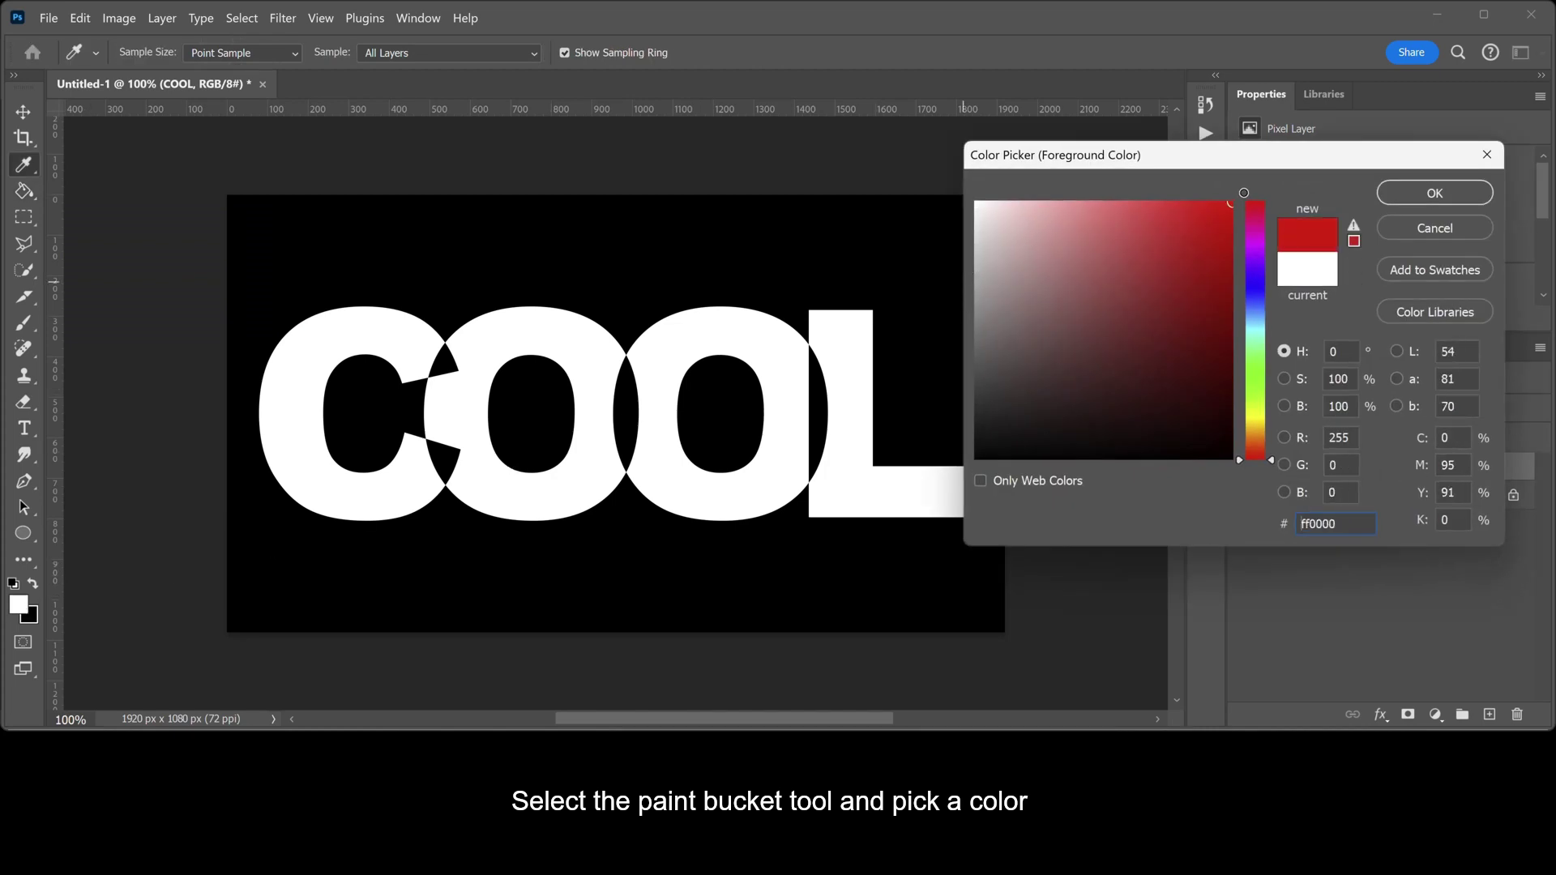
click(1407, 196)
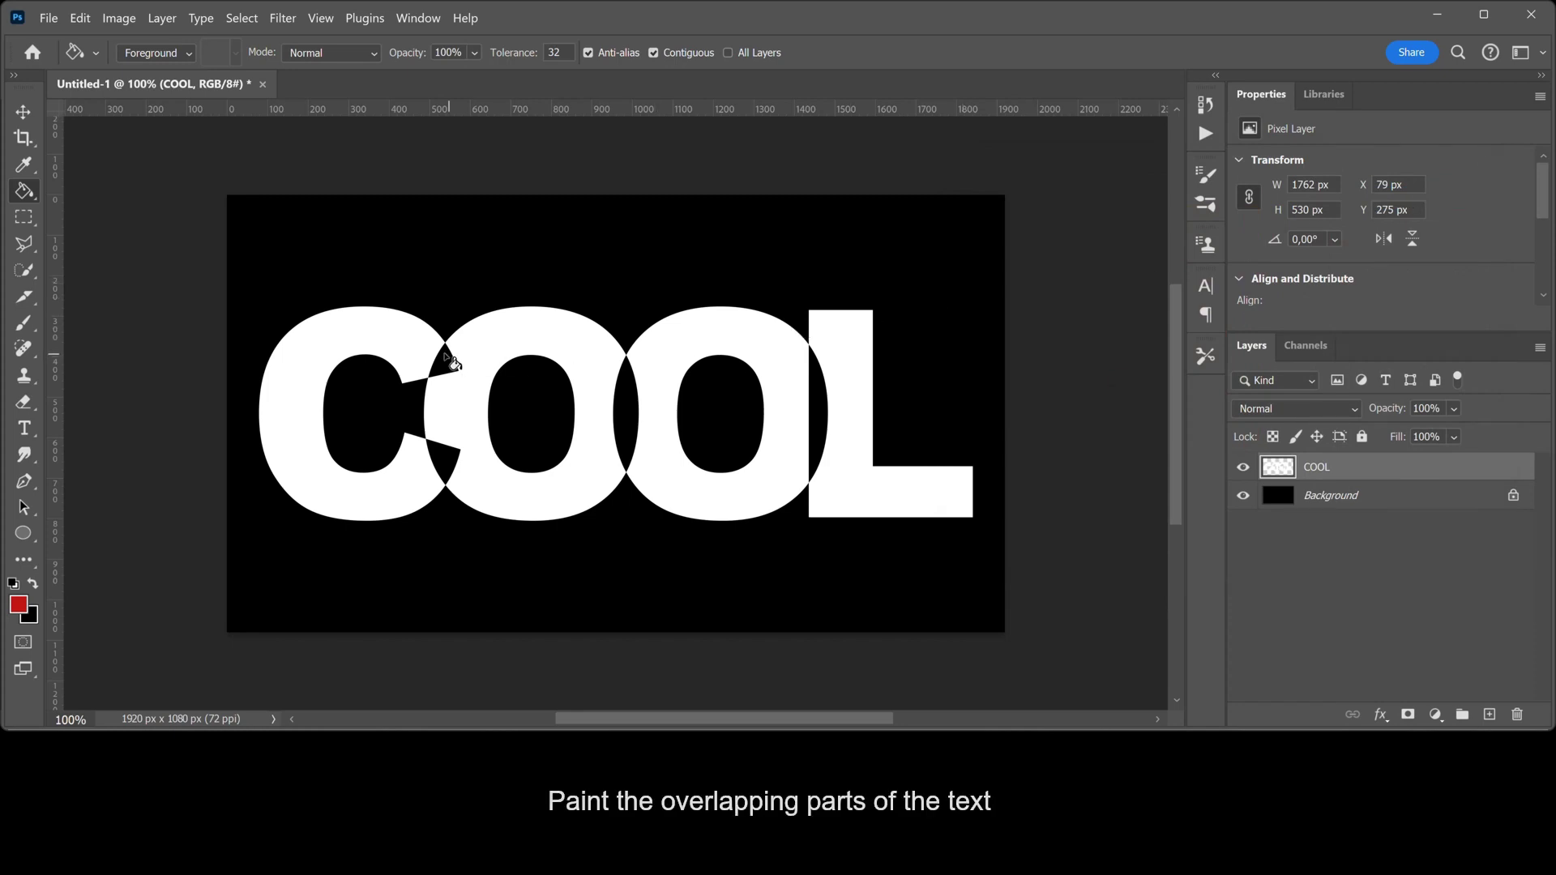
Fill the C–O, O–O and O–L overlap areas with red
click(445, 459)
click(632, 436)
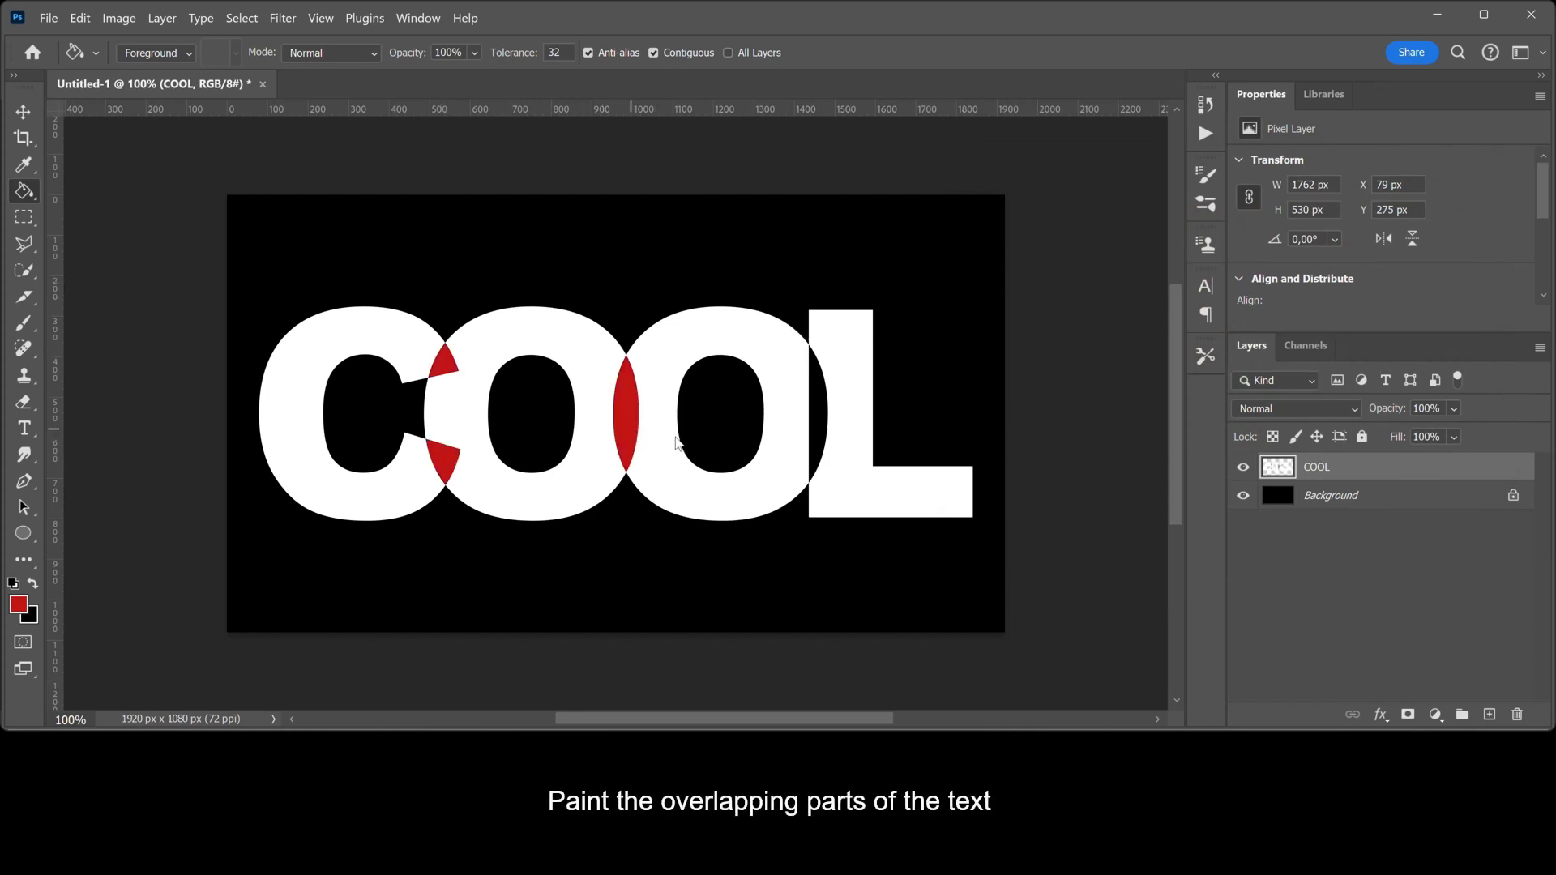
click(823, 437)
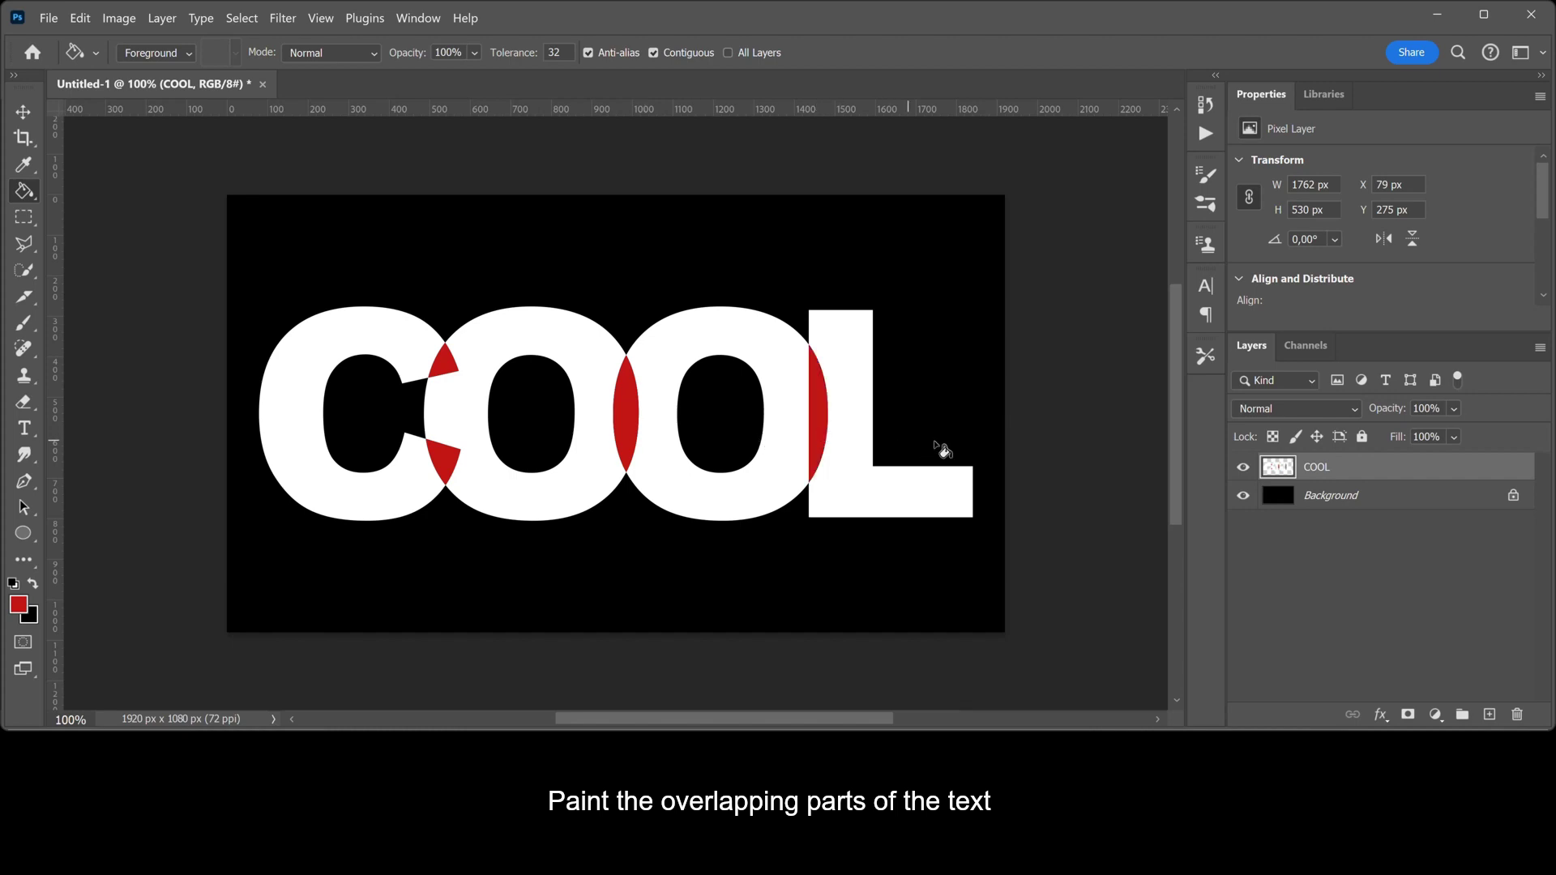